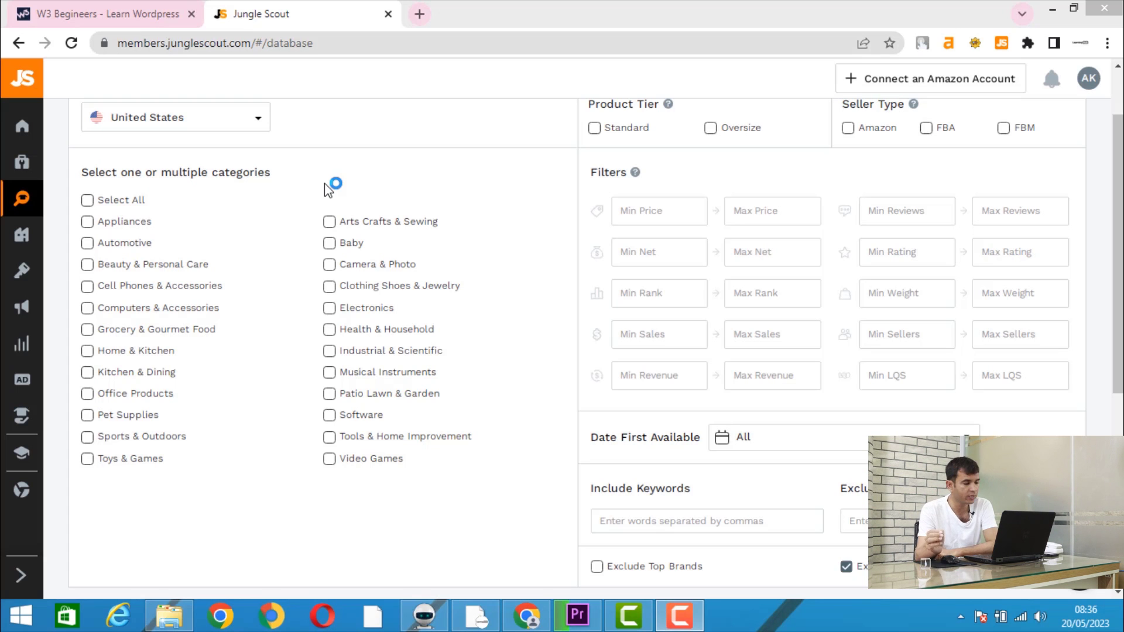
- Select the categories Beauty & Personal Care, Cell Phones & Accessories, Baby, Office Products, and Sports & Outdoors
mouse_move(46, 211)
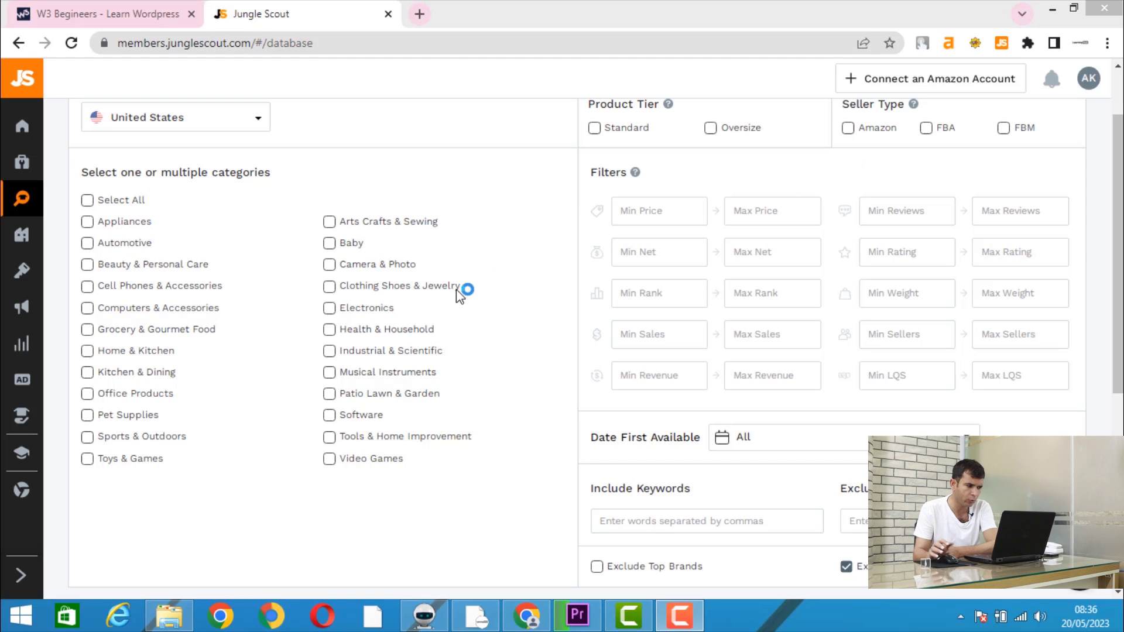
left_click(88, 267)
left_click(89, 288)
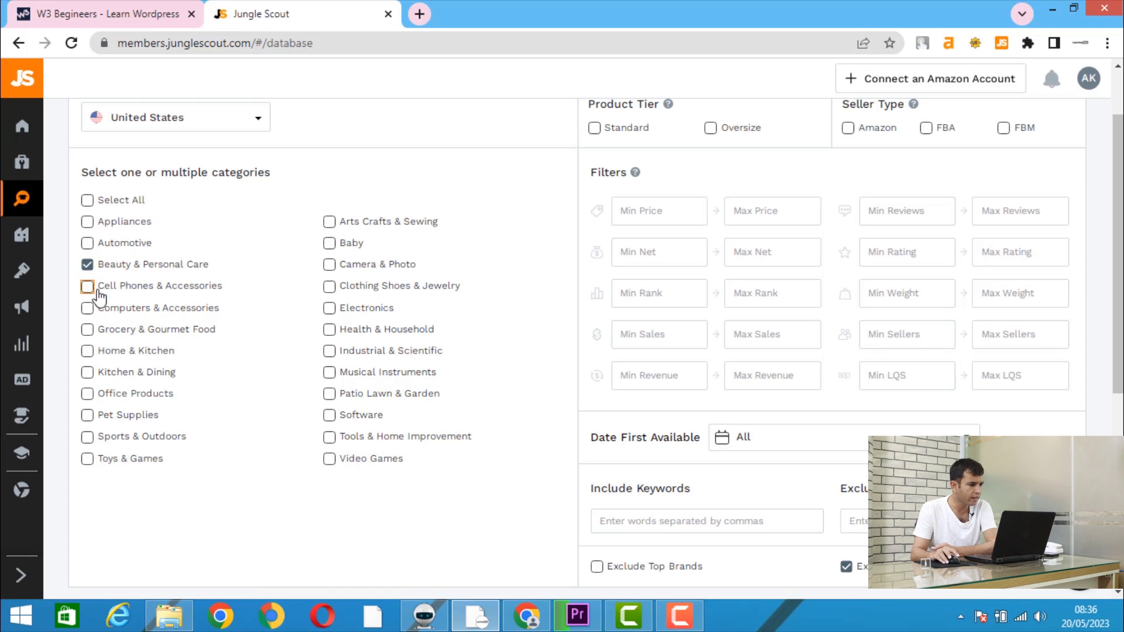
left_click(339, 250)
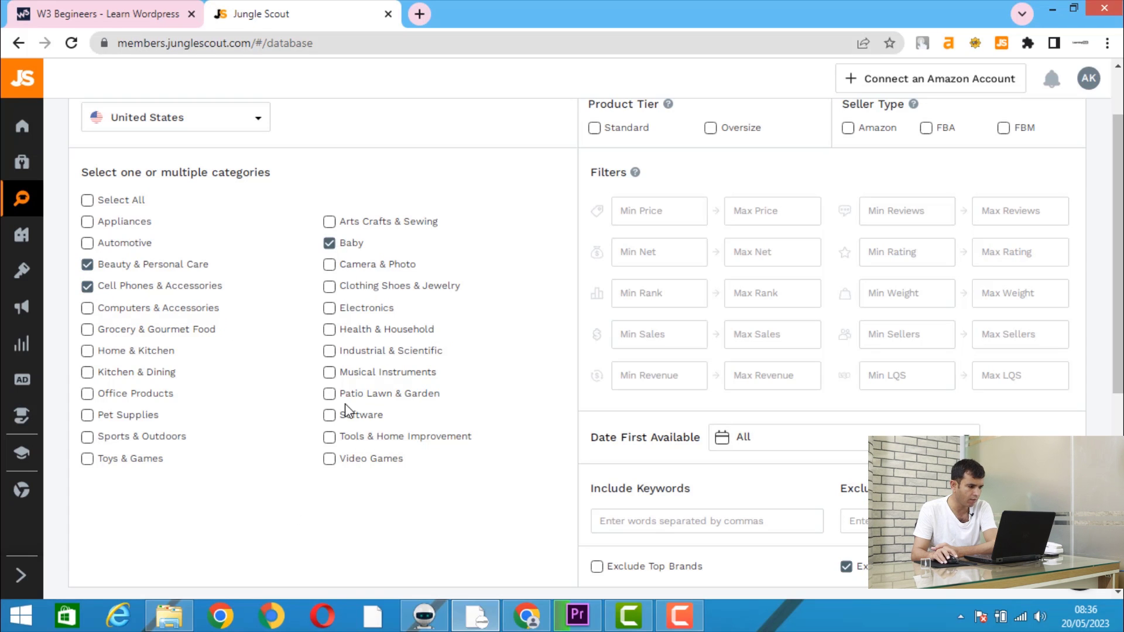
left_click(88, 394)
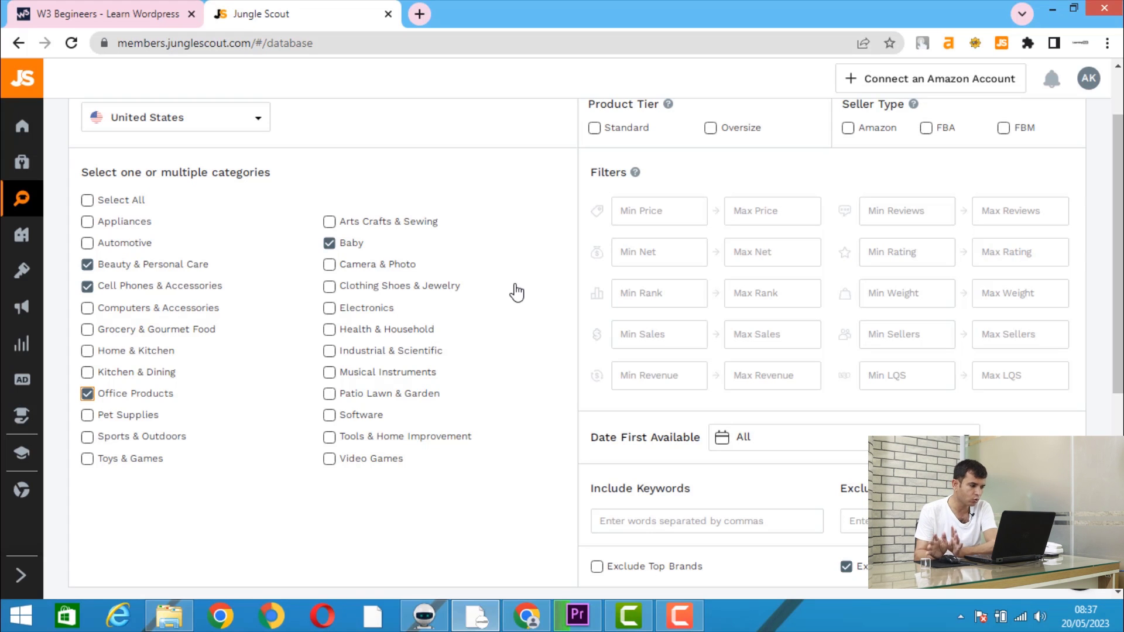
left_click(87, 439)
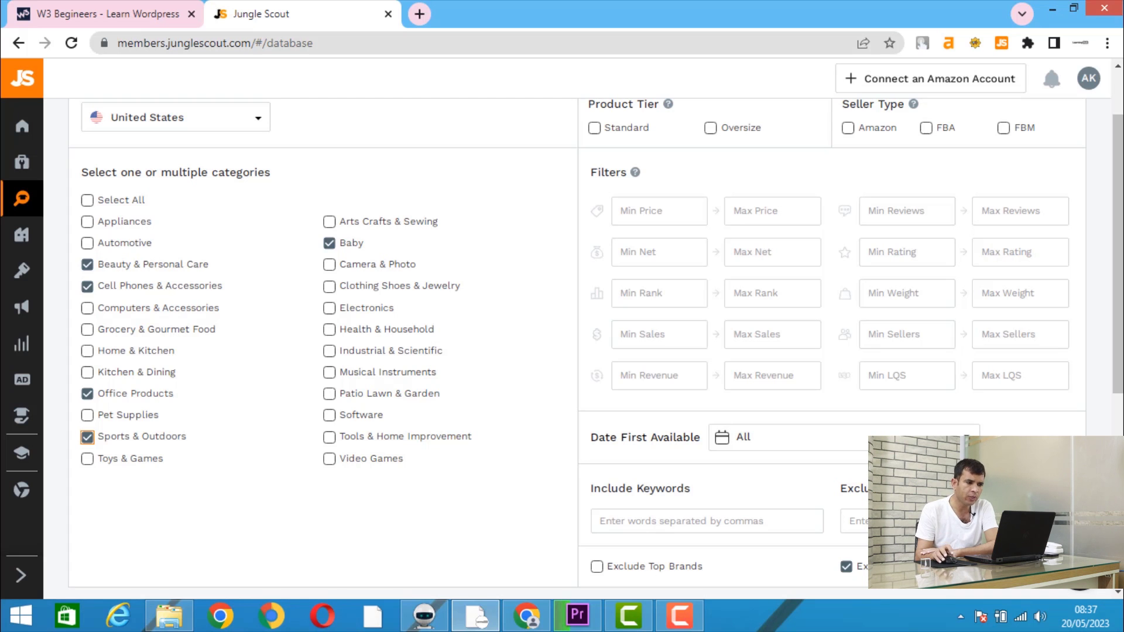
- Restrict the product tier to Standard and set the price filter from 20 to 70
scroll(885, 266, "up", 2)
left_click(595, 212)
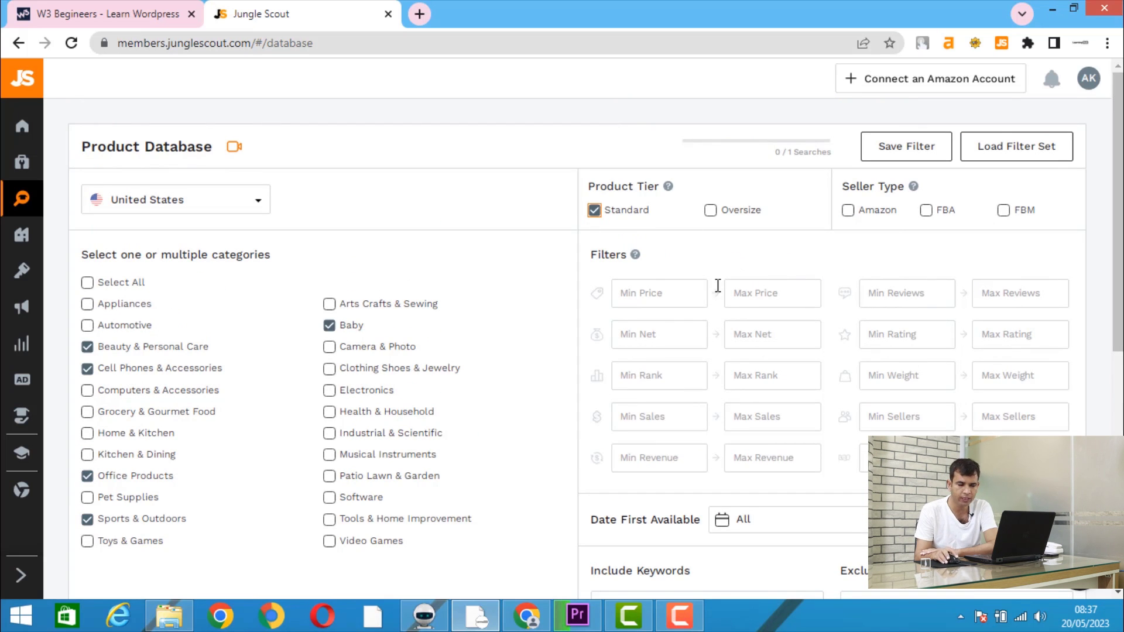
left_click(673, 284)
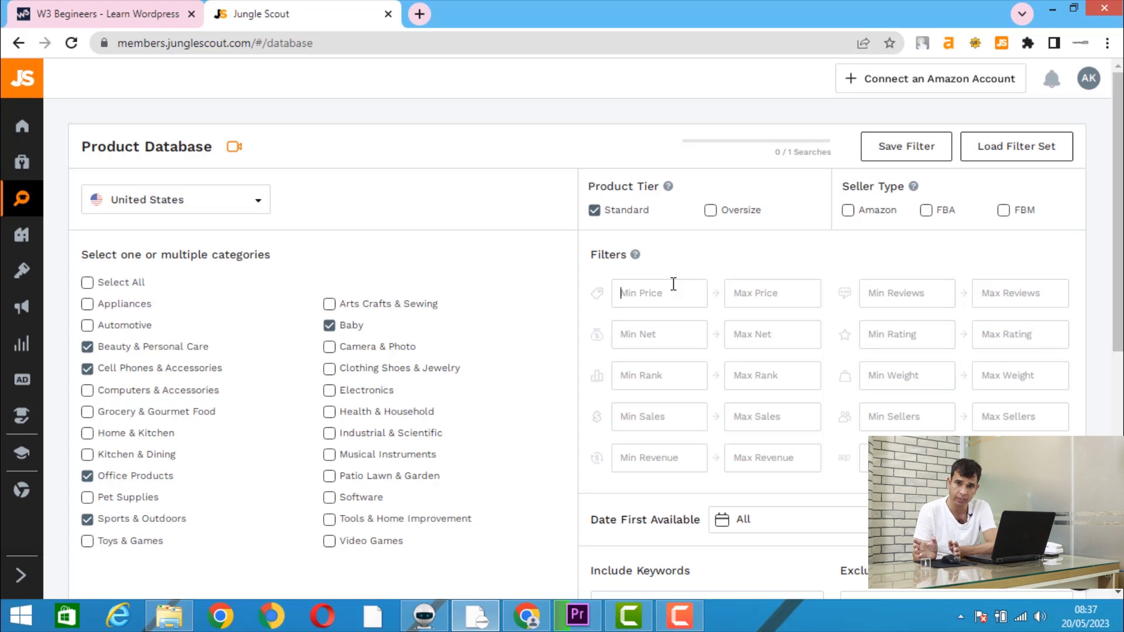
left_click(673, 284)
type("20")
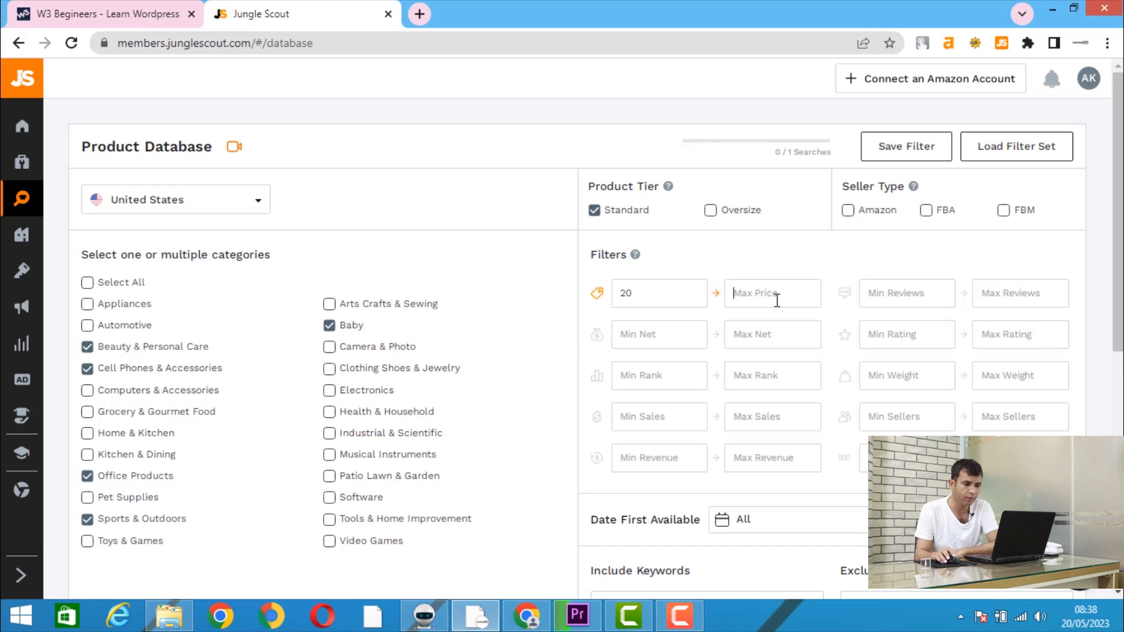
type("7")
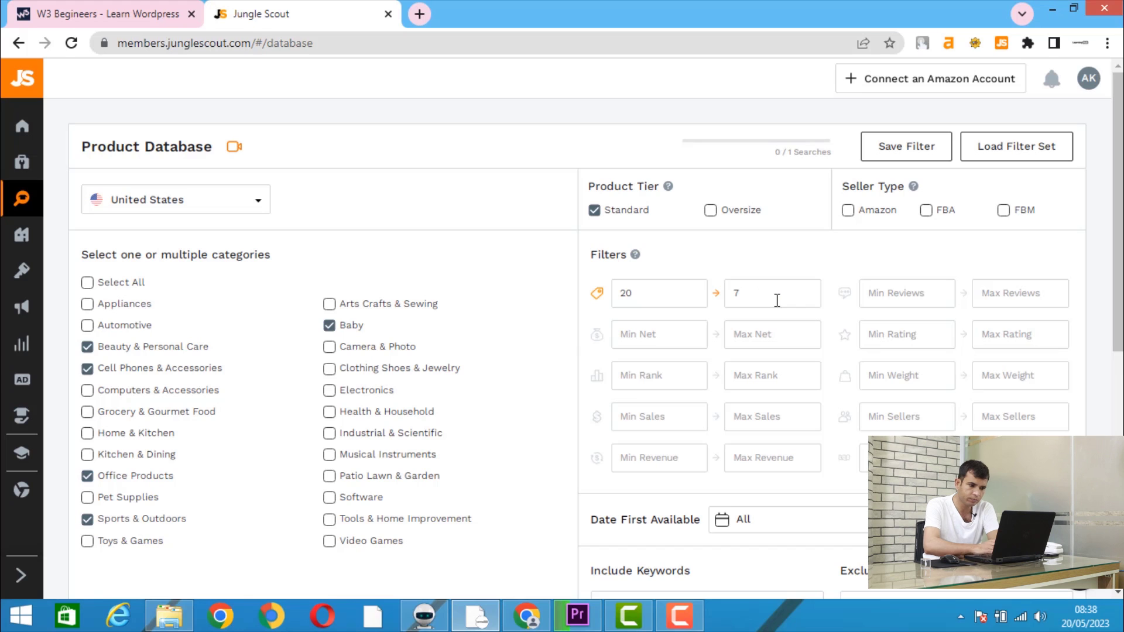
type("0")
key("BackSpace")
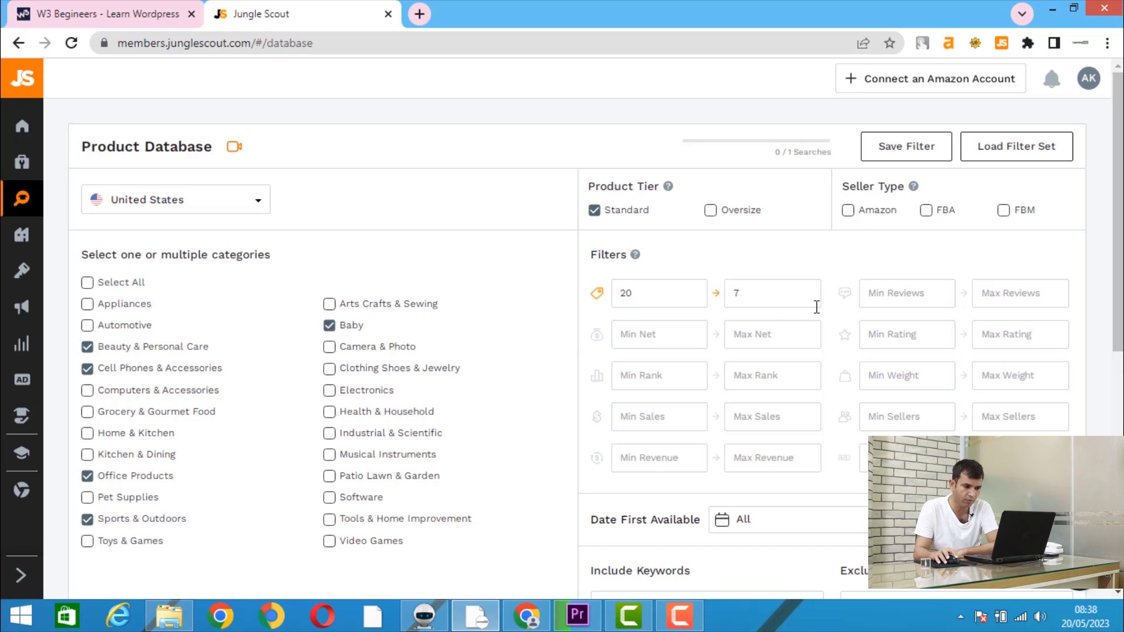
type("0")
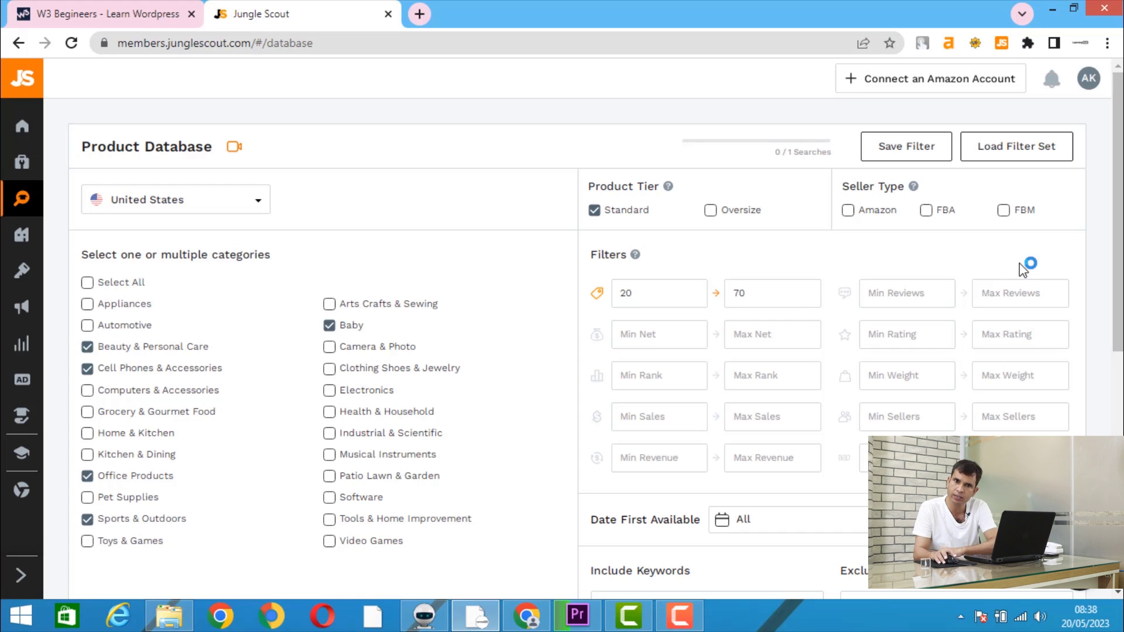
- Limit the seller type to FBA only, leaving FBM unselected
left_click(928, 214)
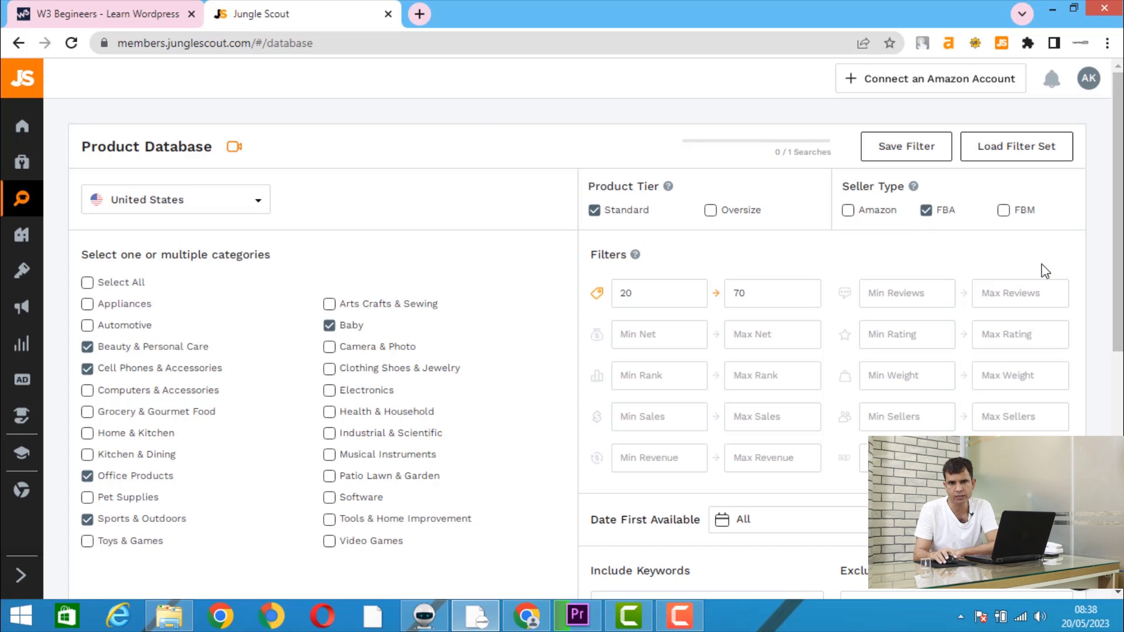
left_click(1002, 212)
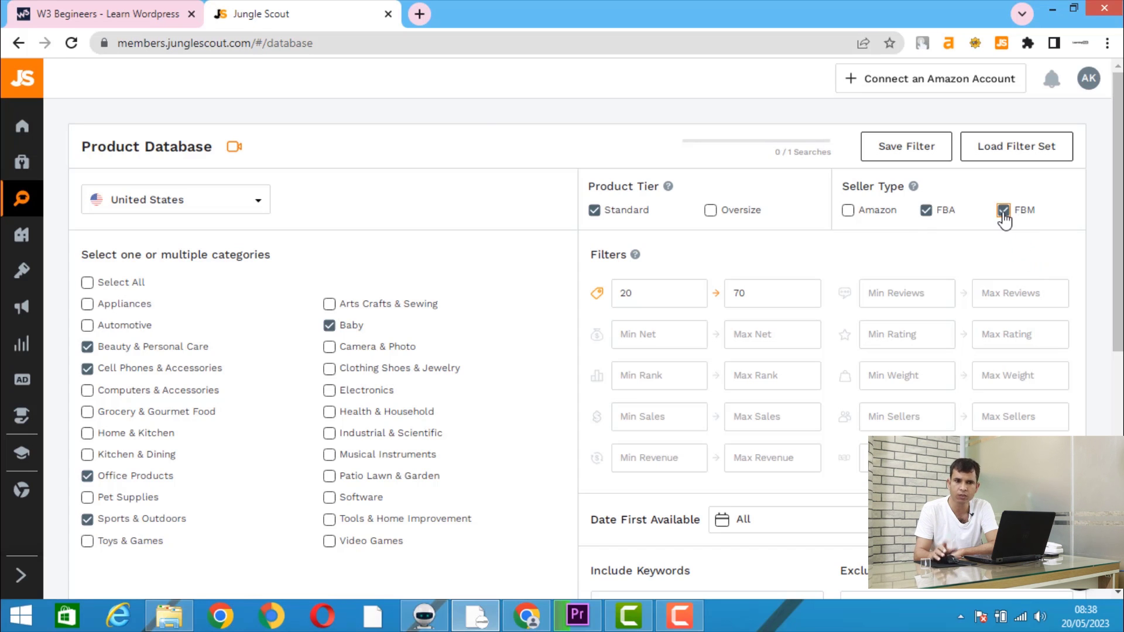
left_click(1004, 220)
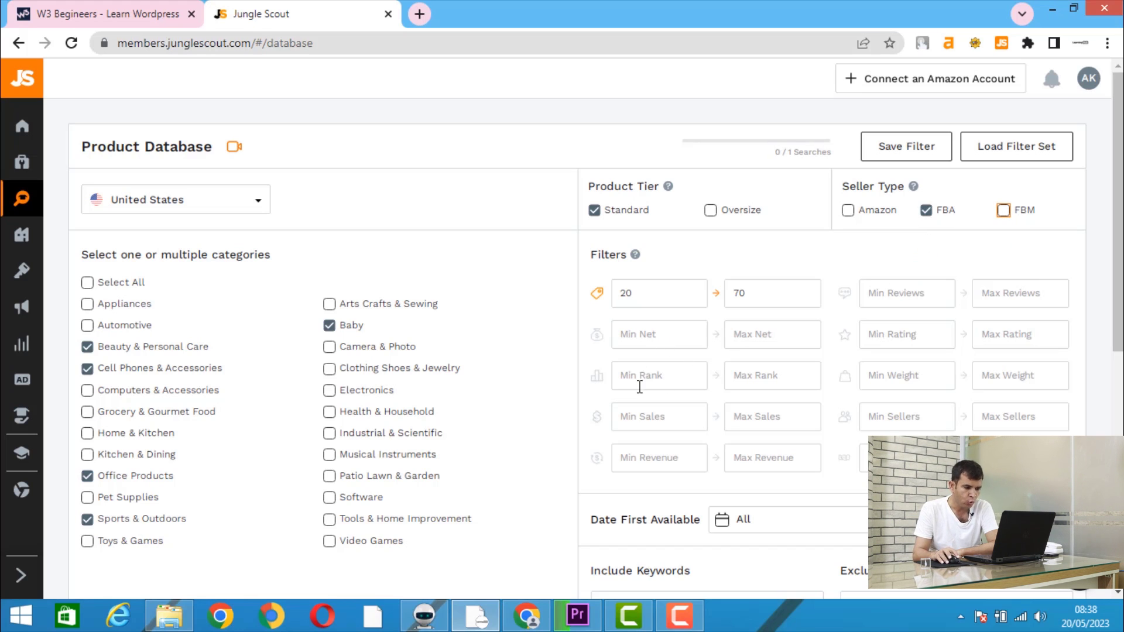
- Set the minimum sales filter to 300, the minimum sellers to 3 and the minimum rating to 4.3
left_click(639, 417)
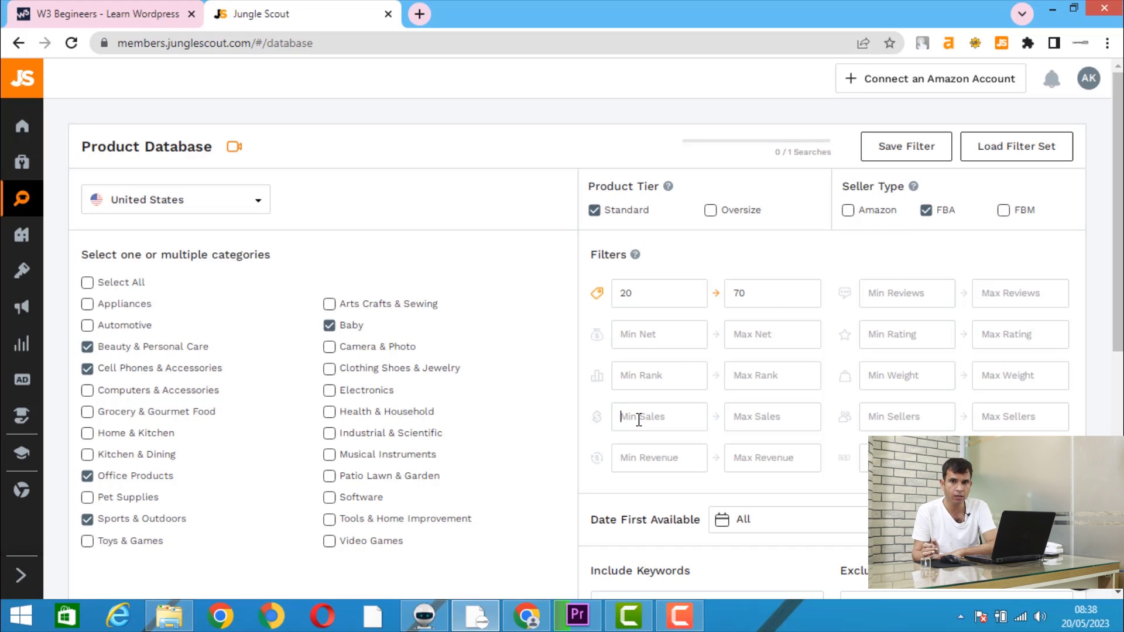
type("300")
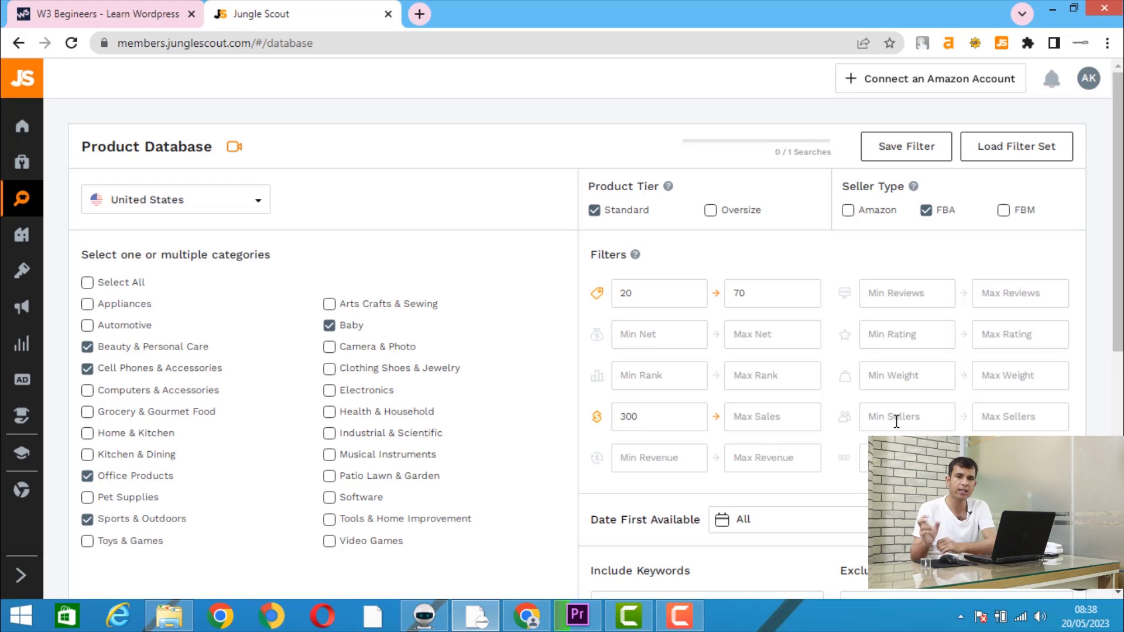
type("3")
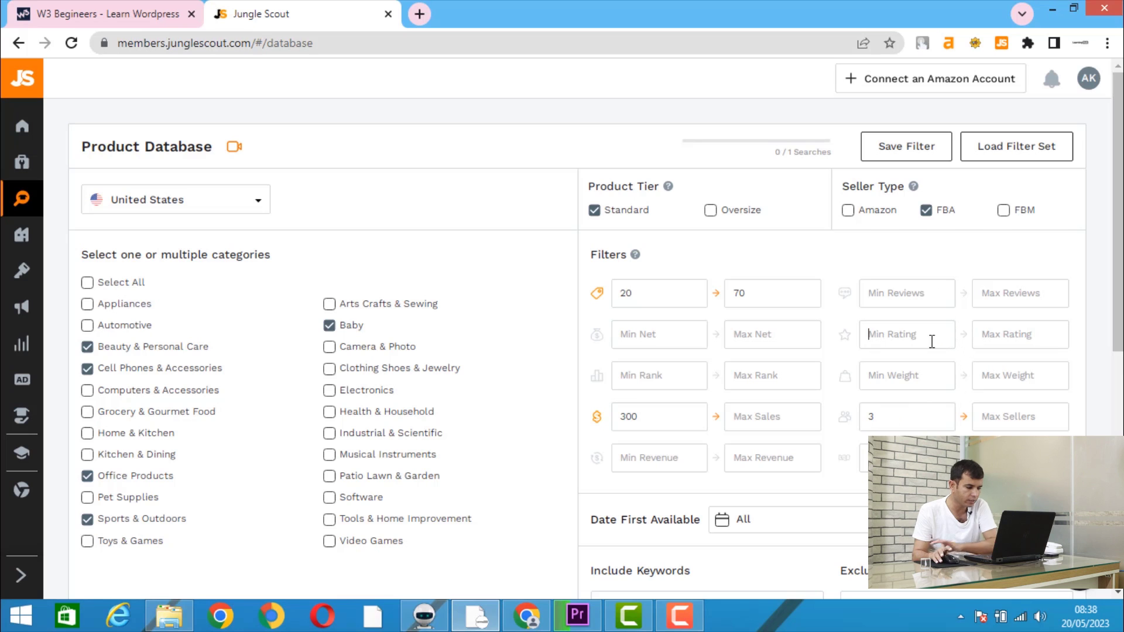
type("4.3")
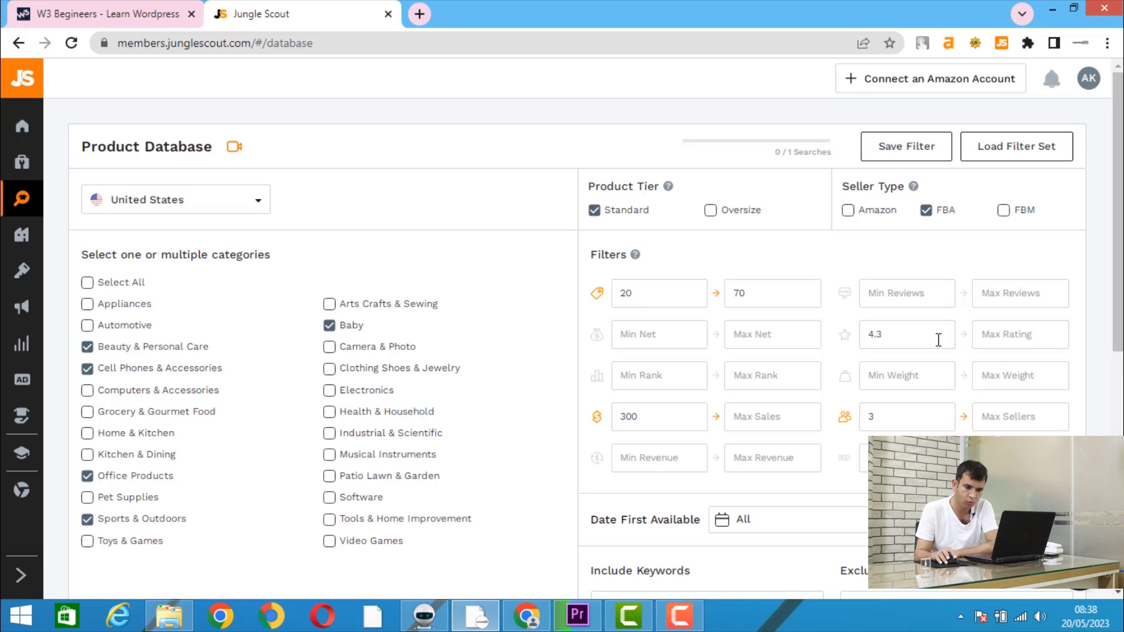
- Set the date first available filter to the Last 90 days and apply it
scroll(1062, 345, "down", 1)
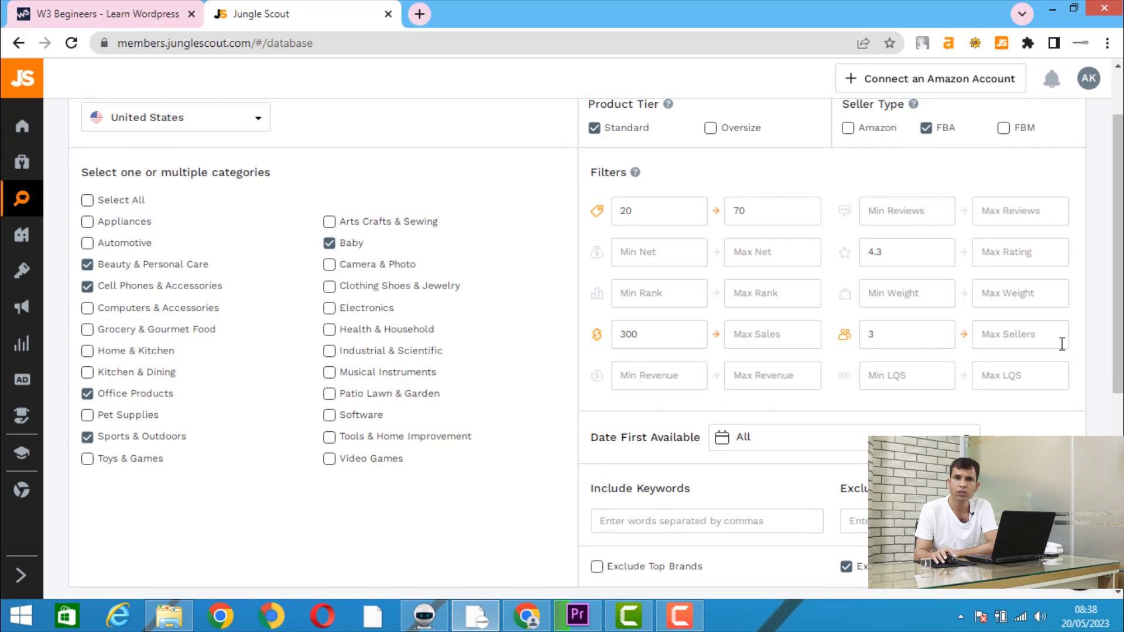
left_click(850, 449)
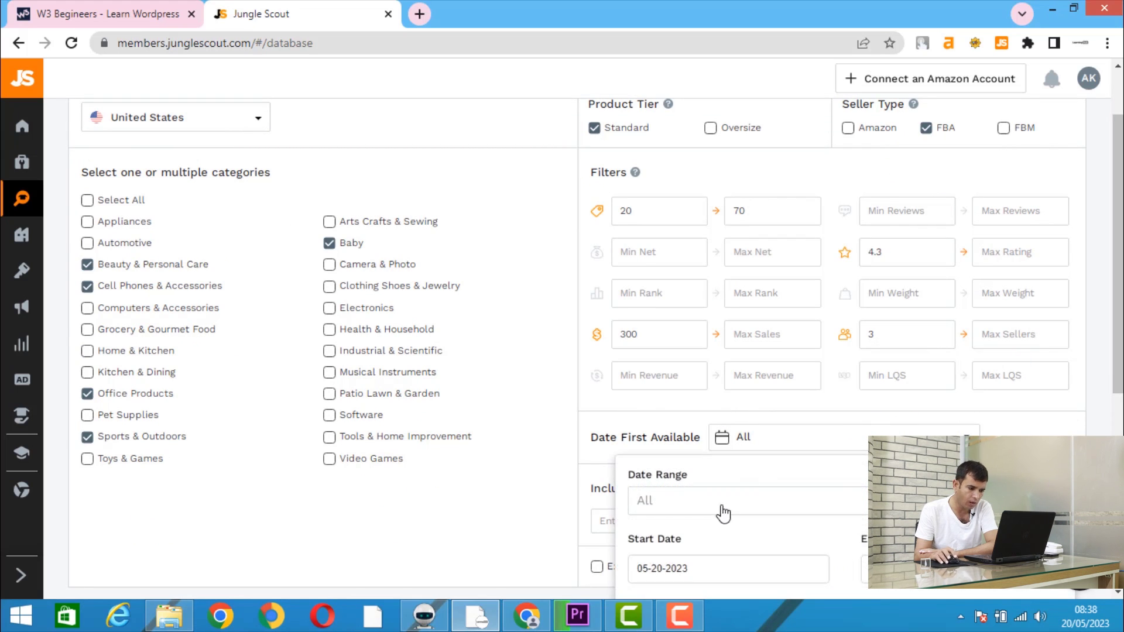
left_click(760, 501)
left_click(673, 585)
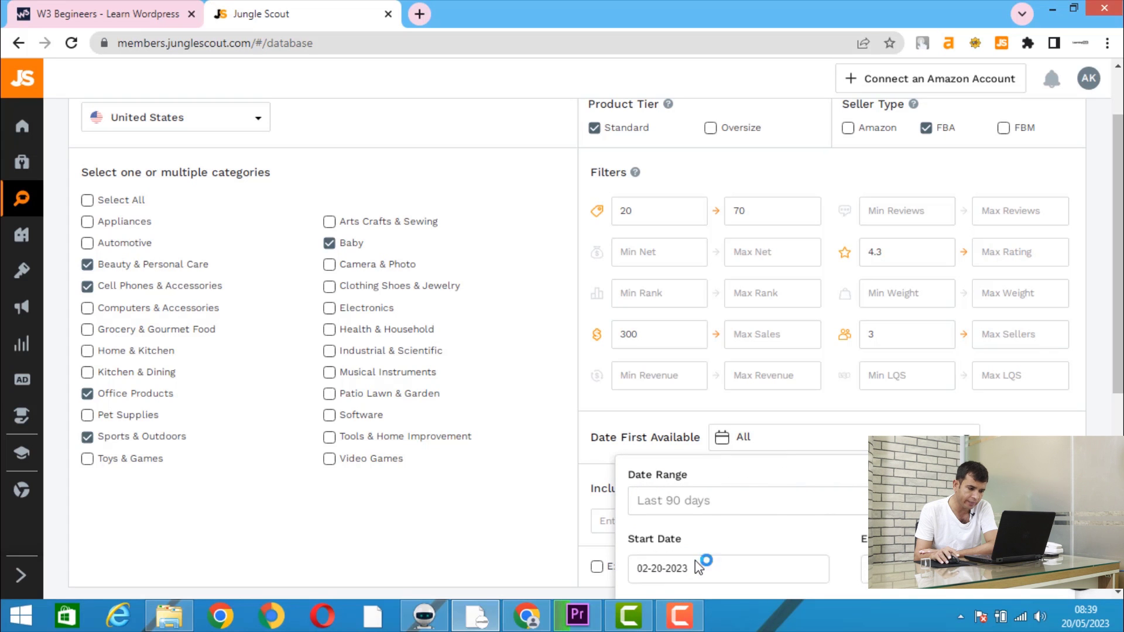
scroll(1086, 423, "down", 4)
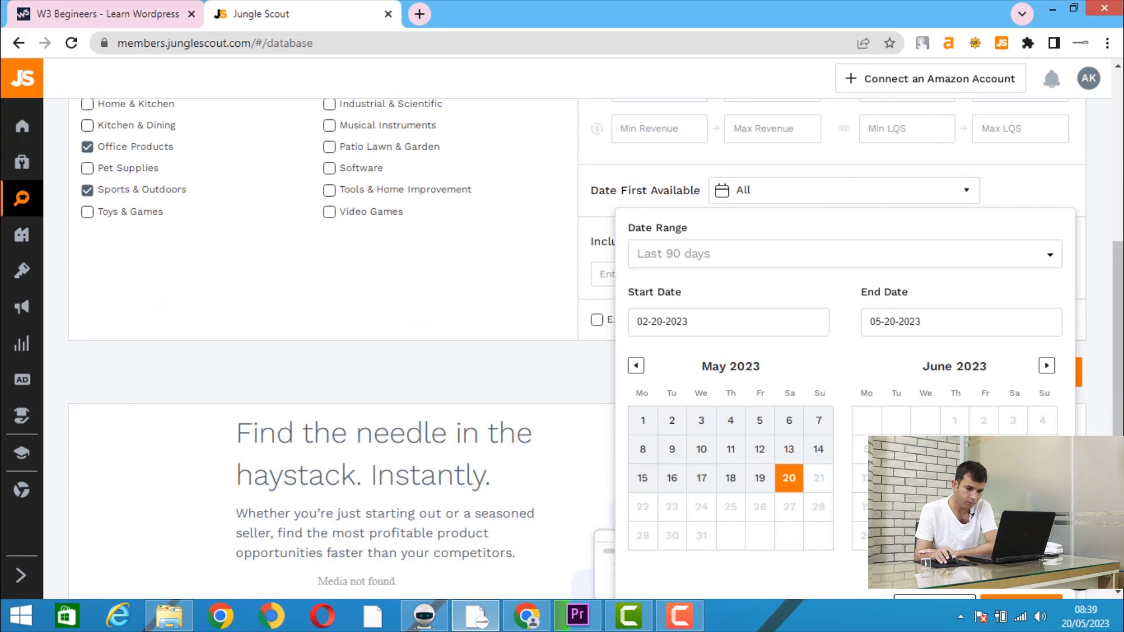
scroll(596, 349, "down", 1)
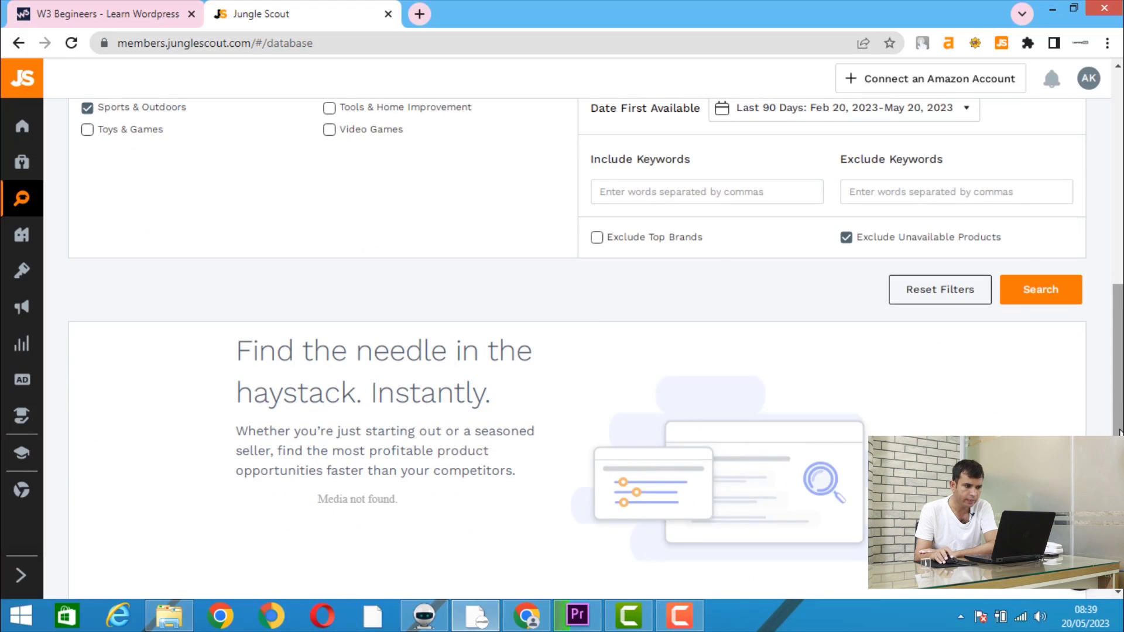
- Exclude top brands from the product search without adding any include keywords
scroll(1118, 412, "up", 3)
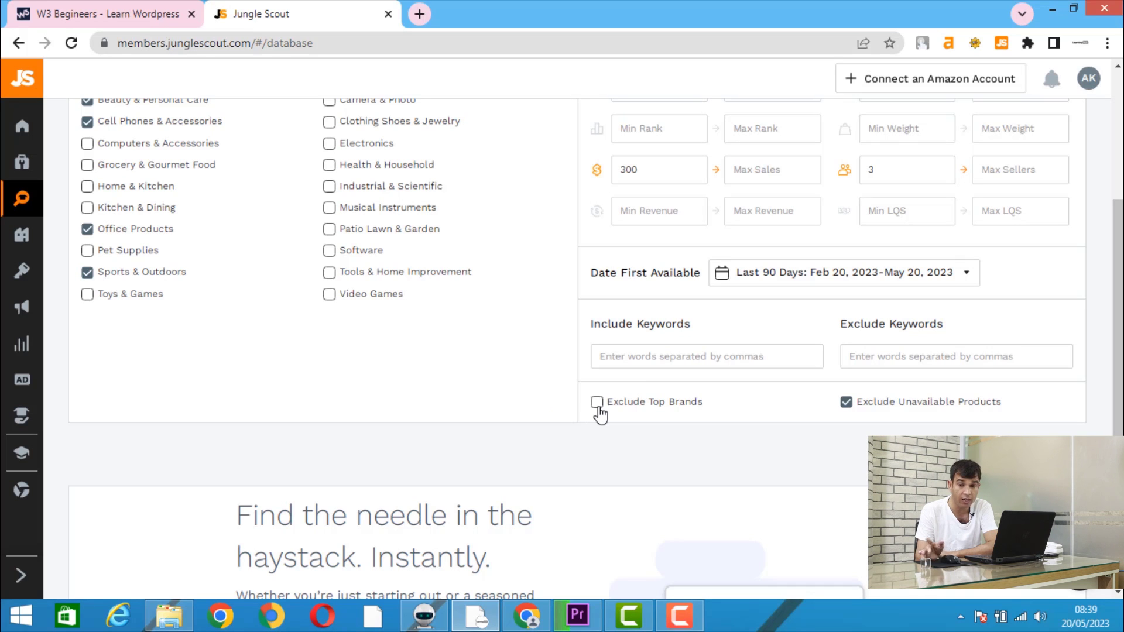
left_click(625, 358)
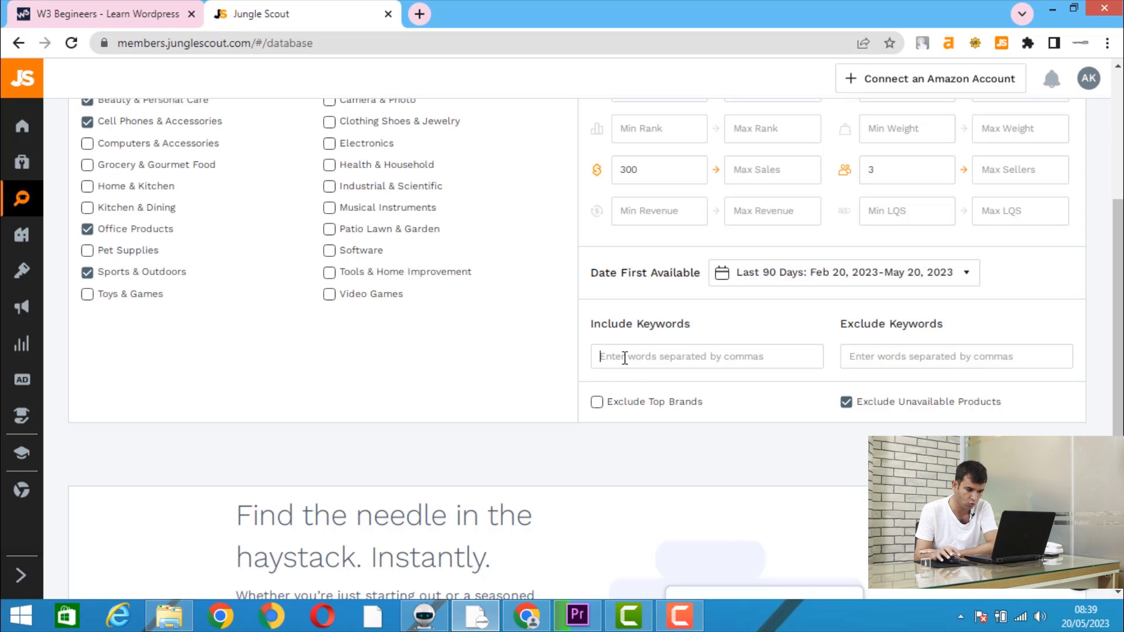
left_click(597, 404)
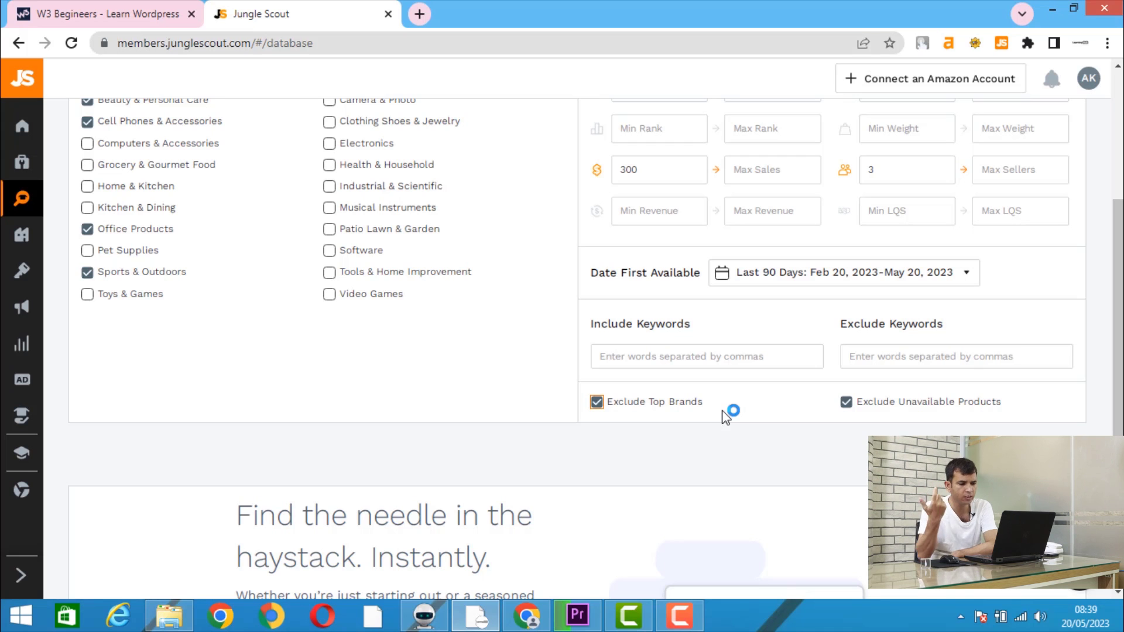
- Clear the minimum rating filter and run the product search
scroll(1077, 264, "up", 2)
left_click(891, 169)
key("ctrl+a")
key("BackSpace")
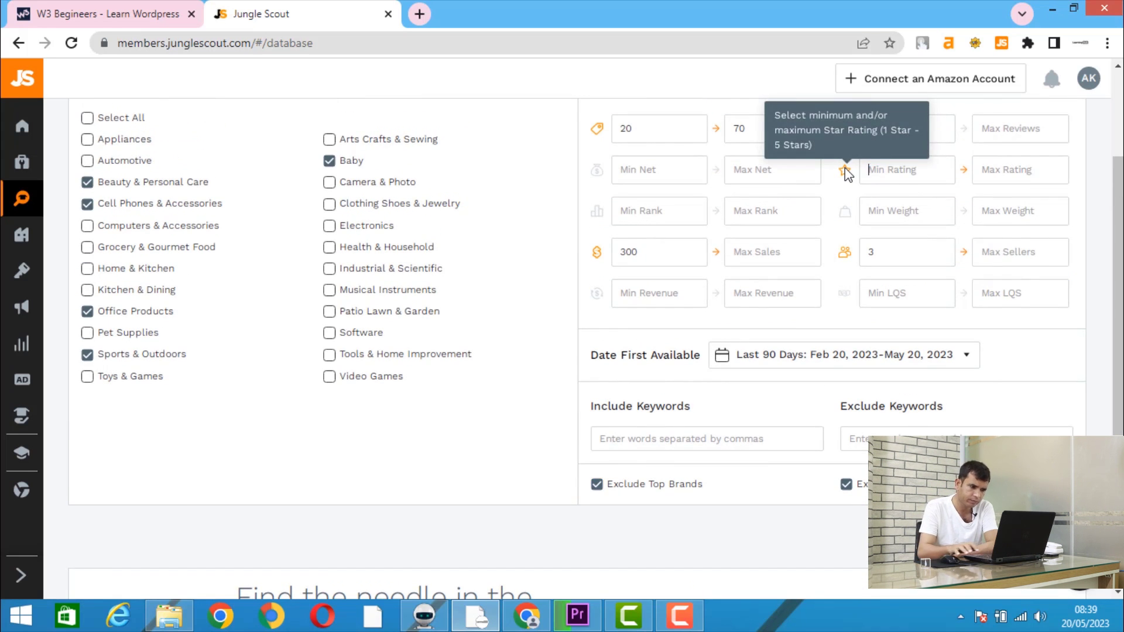
left_click(731, 127)
key("ctrl+a")
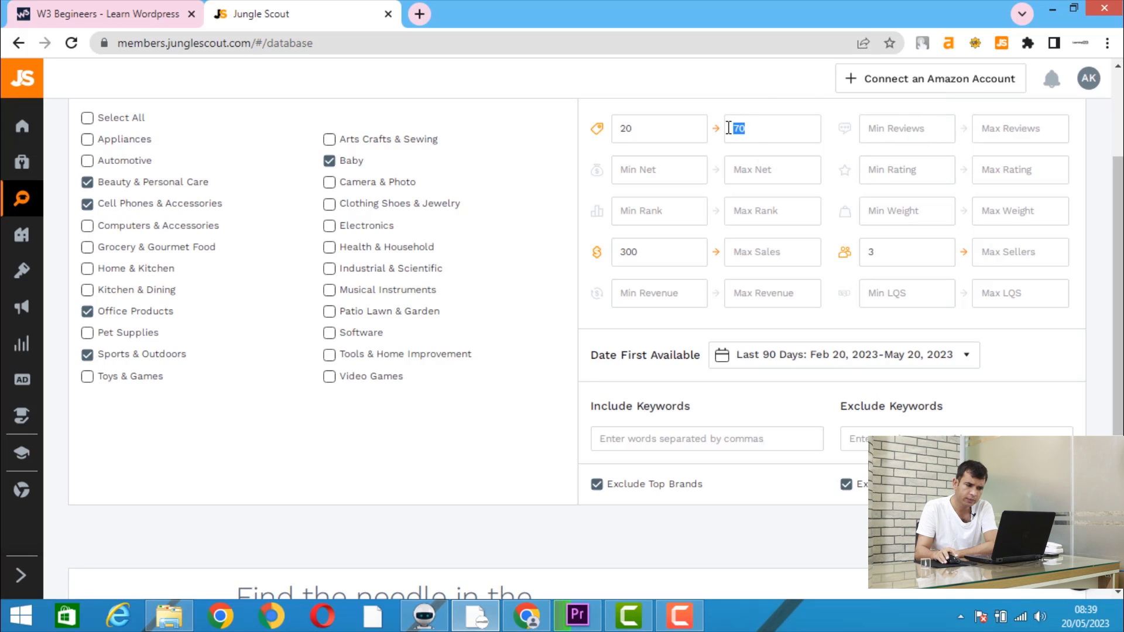
scroll(1091, 348, "down", 2)
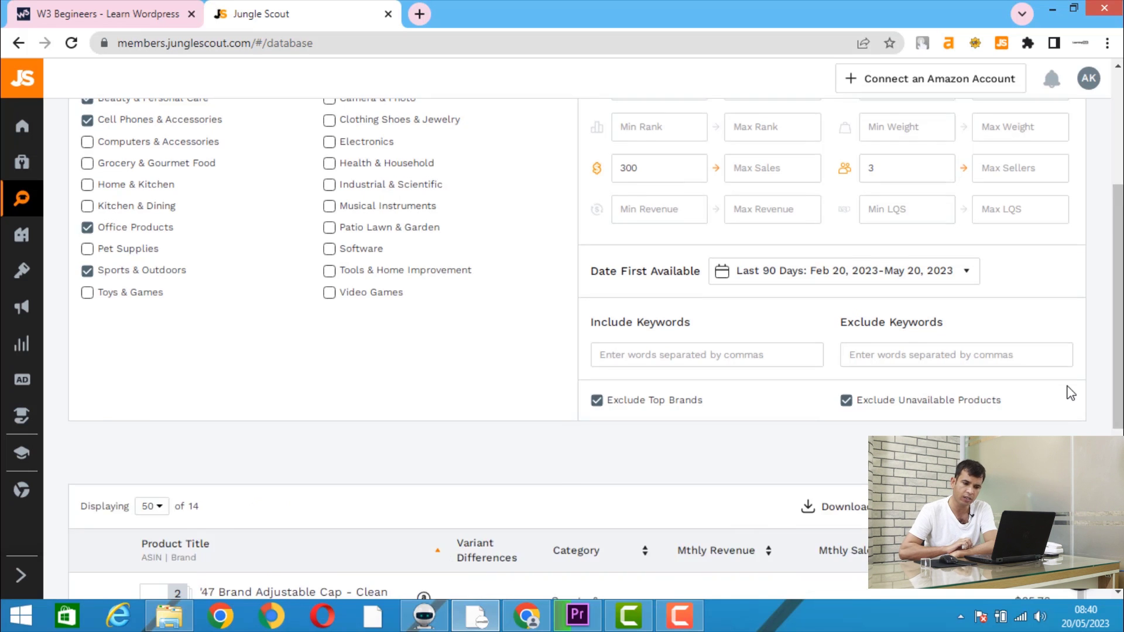
- Examine the product results table across its columns, including revenue, sales, price, rank, reviews, sellers, date first available and rating
scroll(1070, 393, "down", 5)
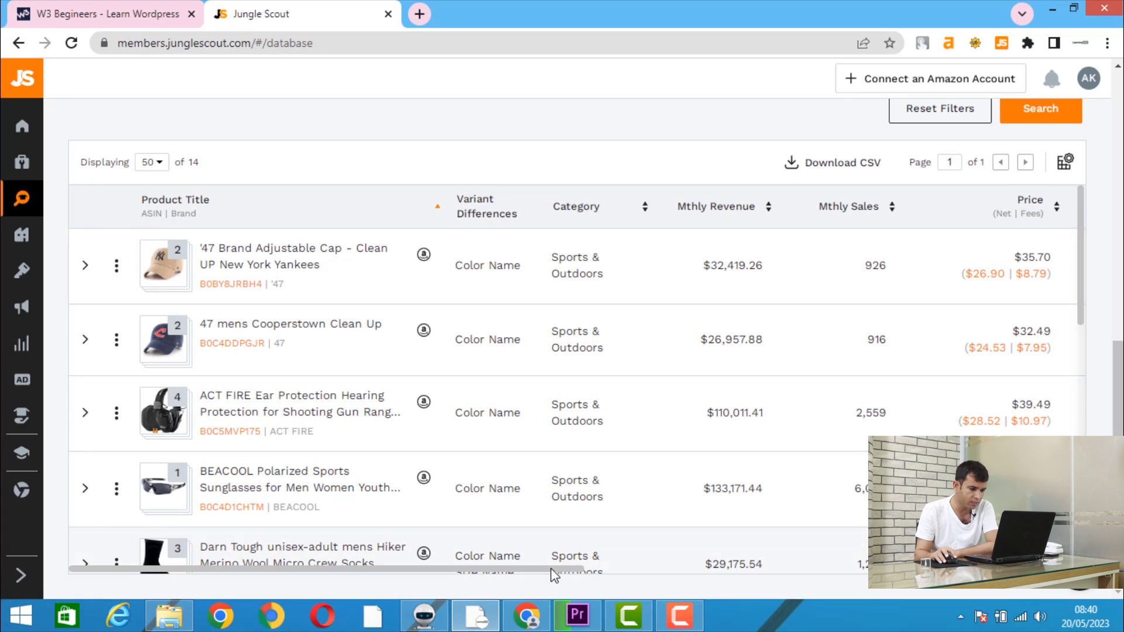
left_click_drag(550, 567, 709, 582)
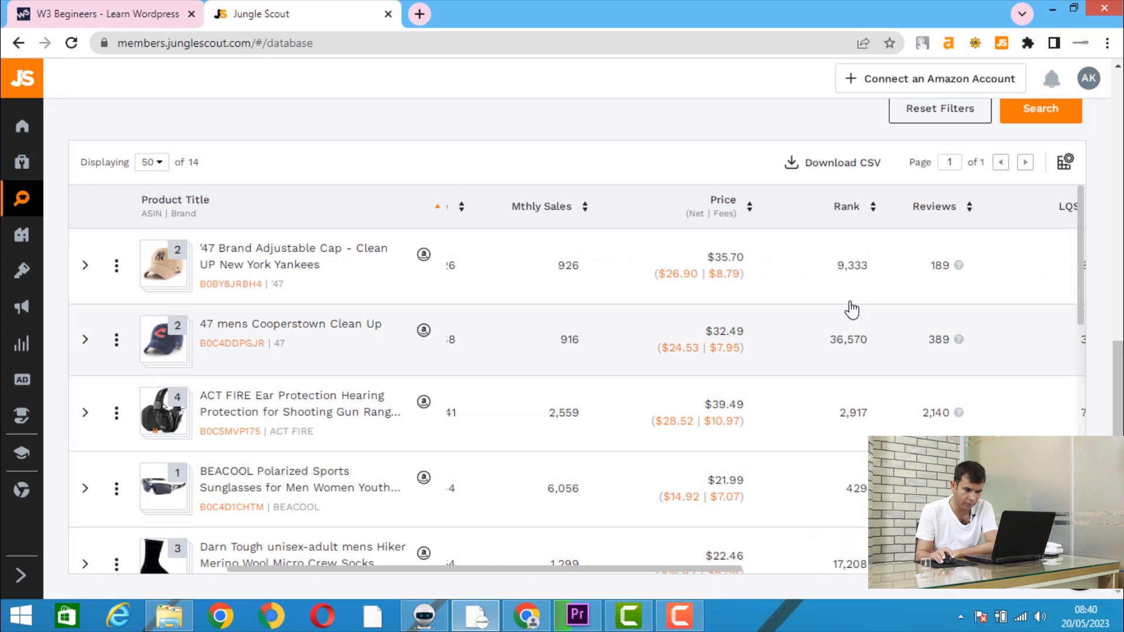
left_click_drag(745, 567, 808, 565)
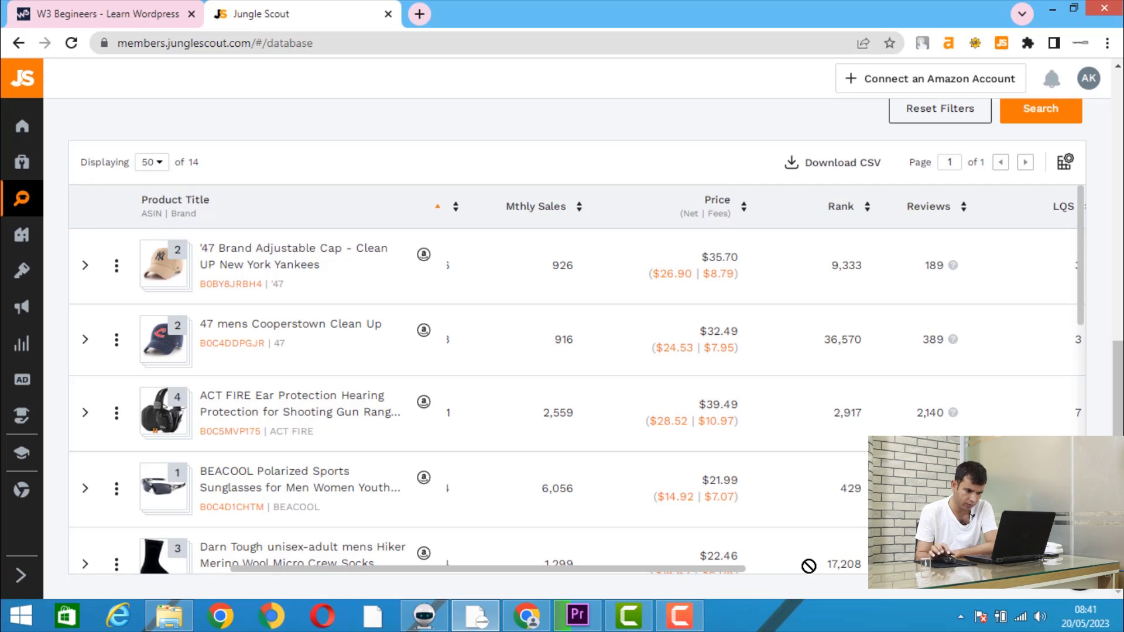
left_click_drag(732, 569, 928, 588)
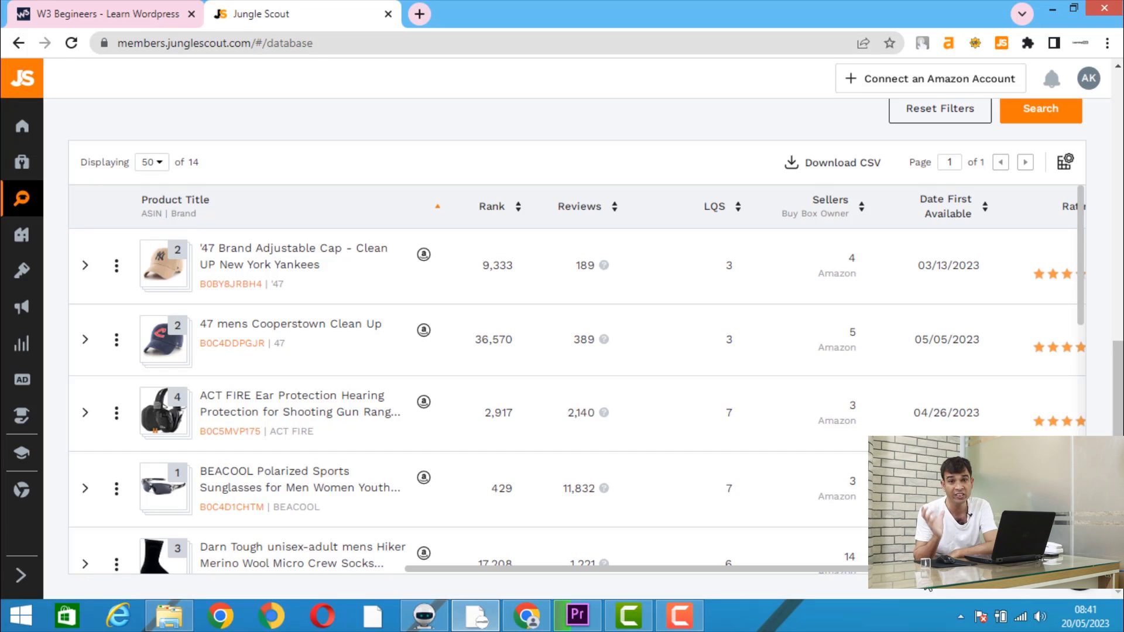
scroll(585, 380, "right", 1)
scroll(585, 380, "right", 3)
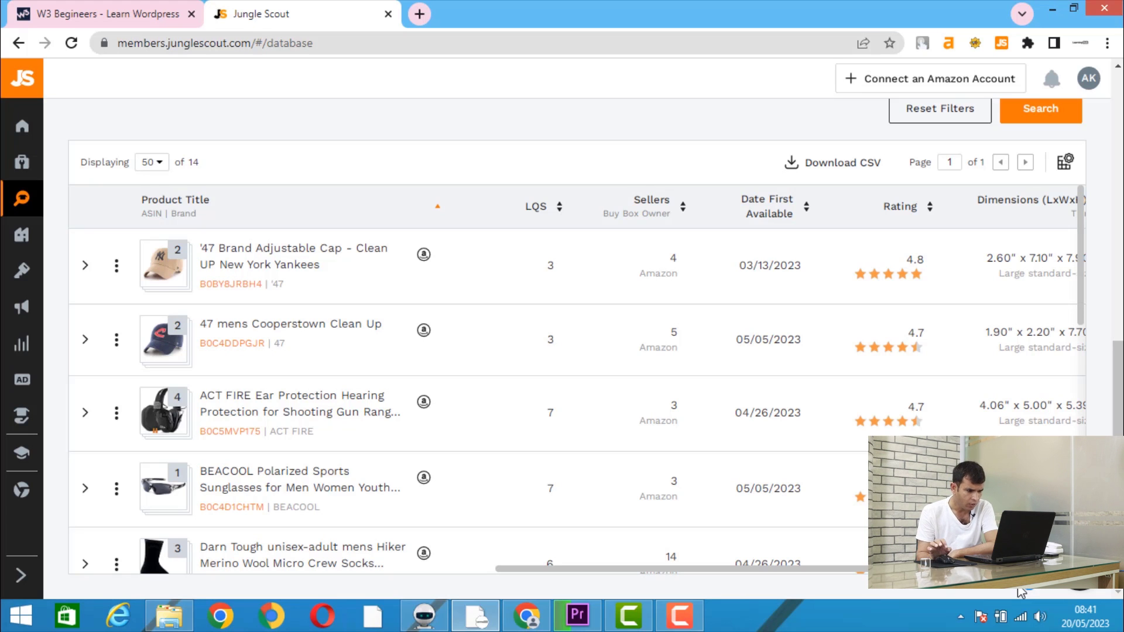
scroll(883, 592, "left", 2)
scroll(619, 534, "left", 4)
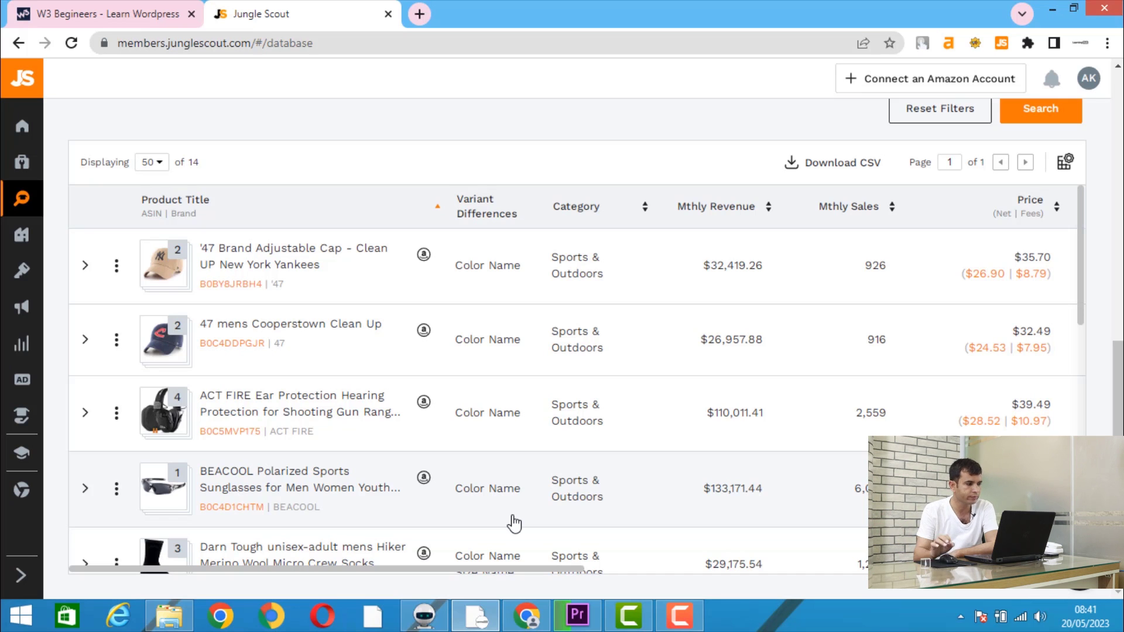
- Compare the listed products' monthly sales, price, rank, reviews, listing quality score, sellers, rating and dimensions in the results table
scroll(585, 514, "right", 5)
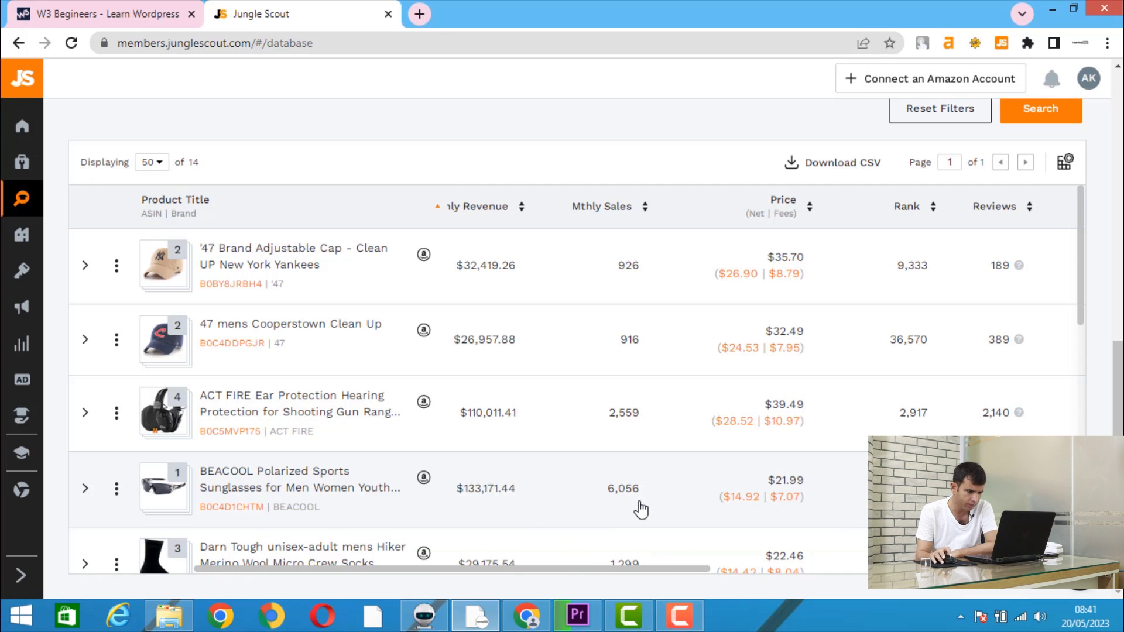
scroll(678, 509, "right", 5)
scroll(860, 517, "right", 1)
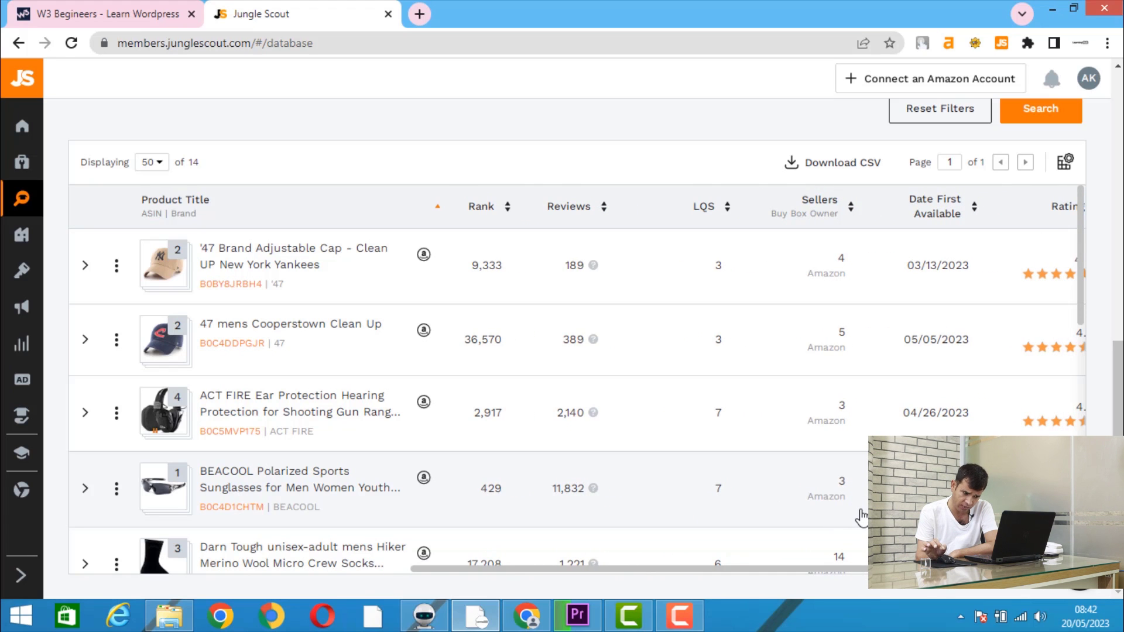
scroll(860, 517, "right", 5)
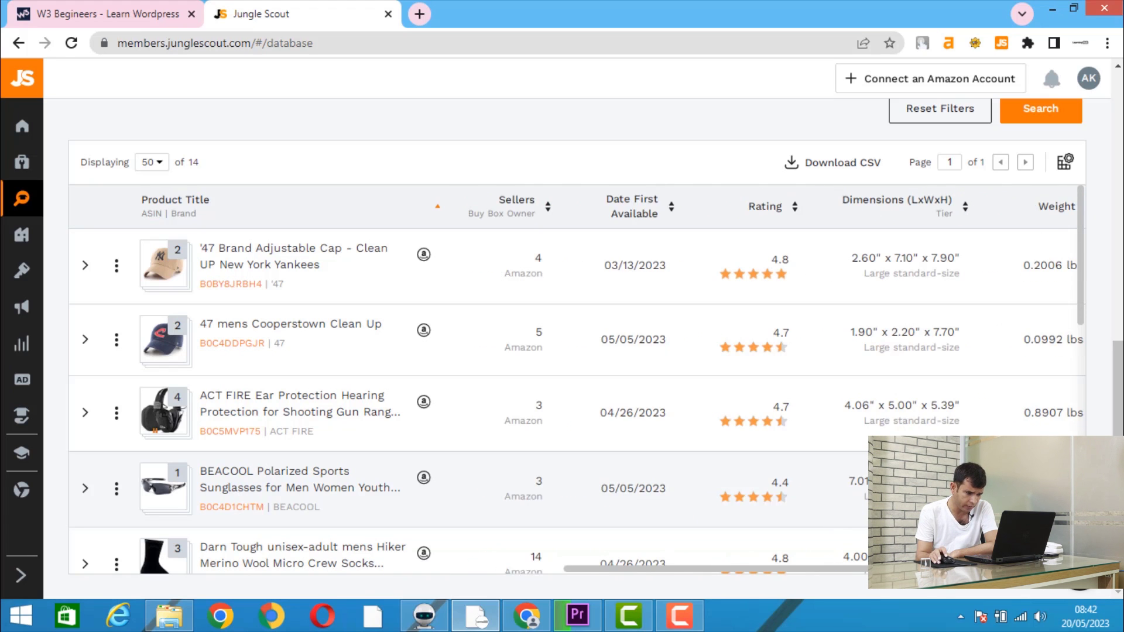
scroll(816, 489, "left", 10)
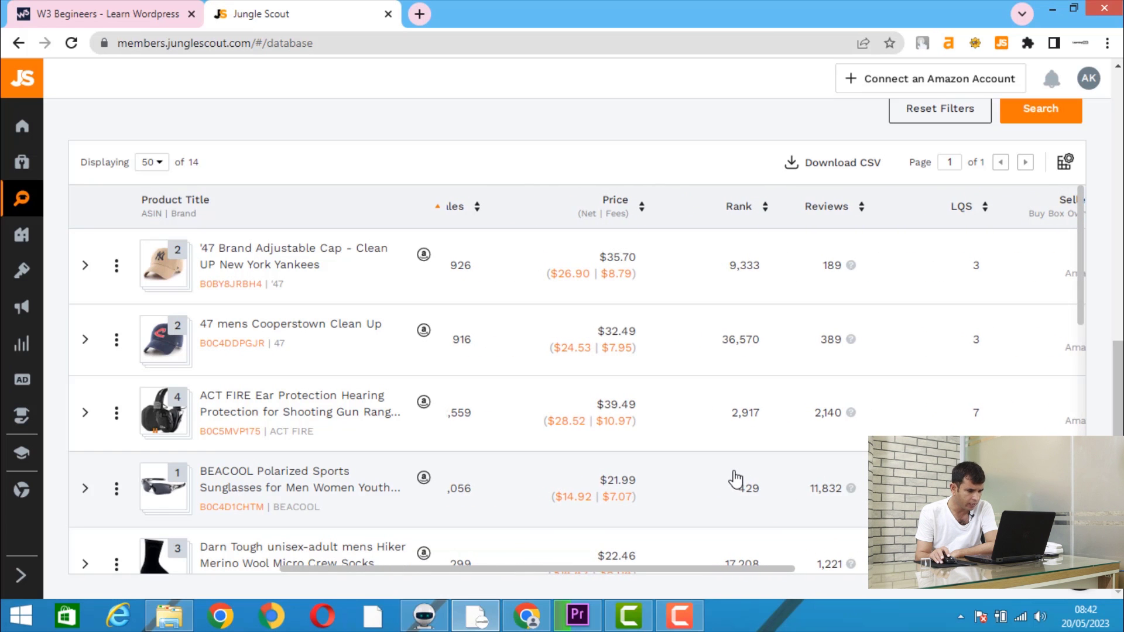
scroll(735, 480, "left", 5)
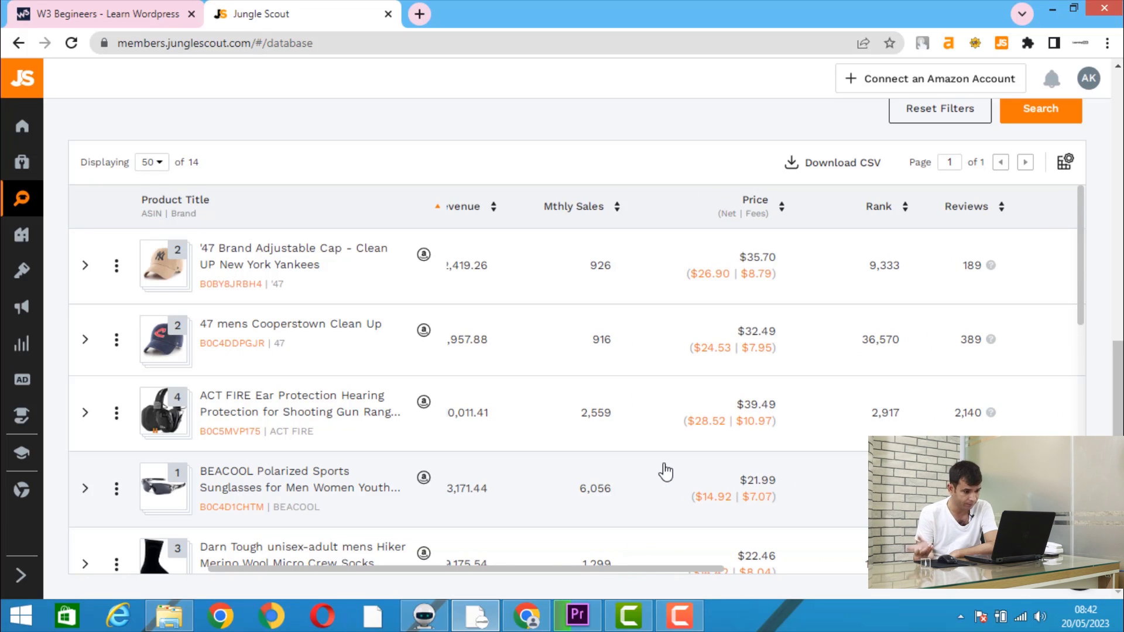
scroll(702, 334, "right", 5)
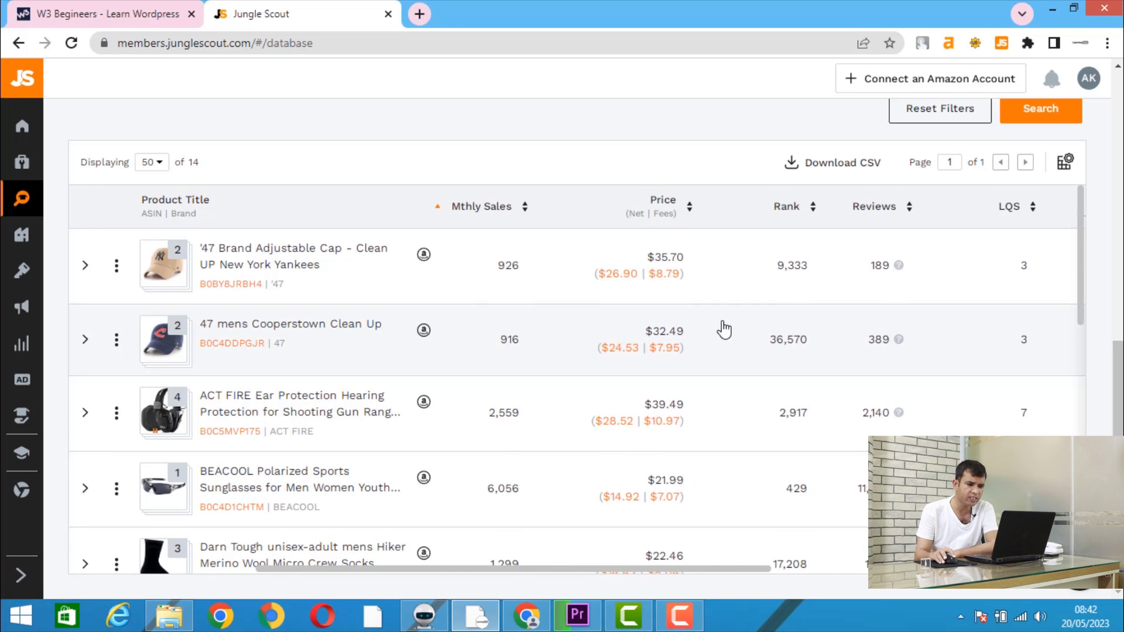
scroll(690, 347, "left", 4)
scroll(722, 349, "right", 3)
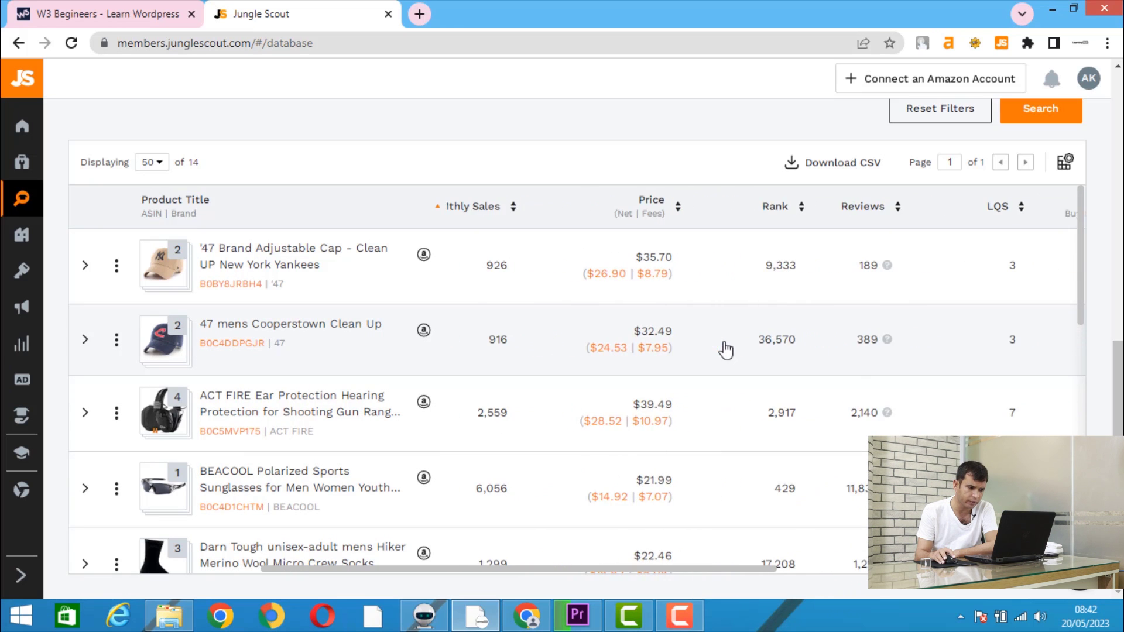
scroll(740, 328, "left", 2)
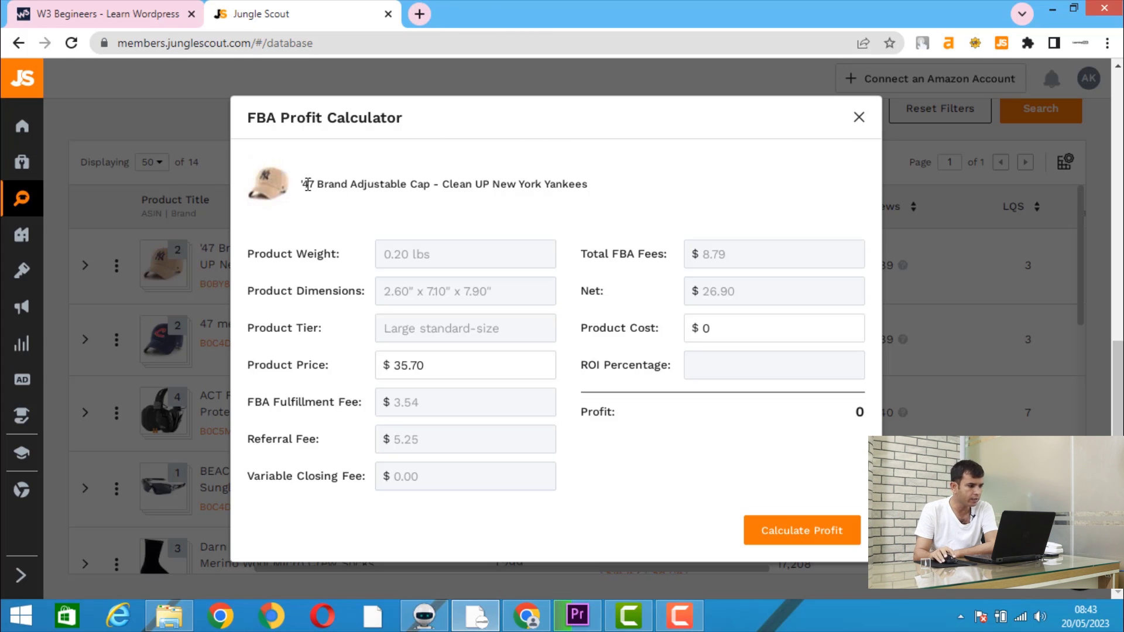
- Copy the '47 Brand Adjustable Cap title from the FBA Profit Calculator and search Google for alibabba in a new browser tab
left_click_drag(302, 185, 581, 196)
right_click(581, 196)
left_click(592, 198)
left_click(419, 14)
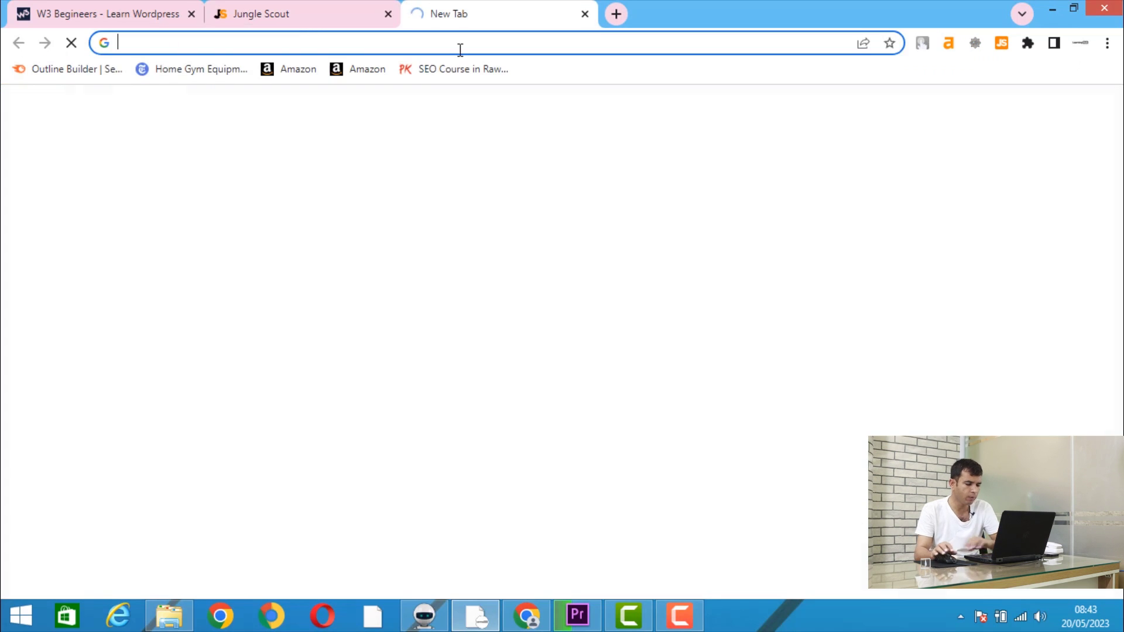
type("ali")
key("Return")
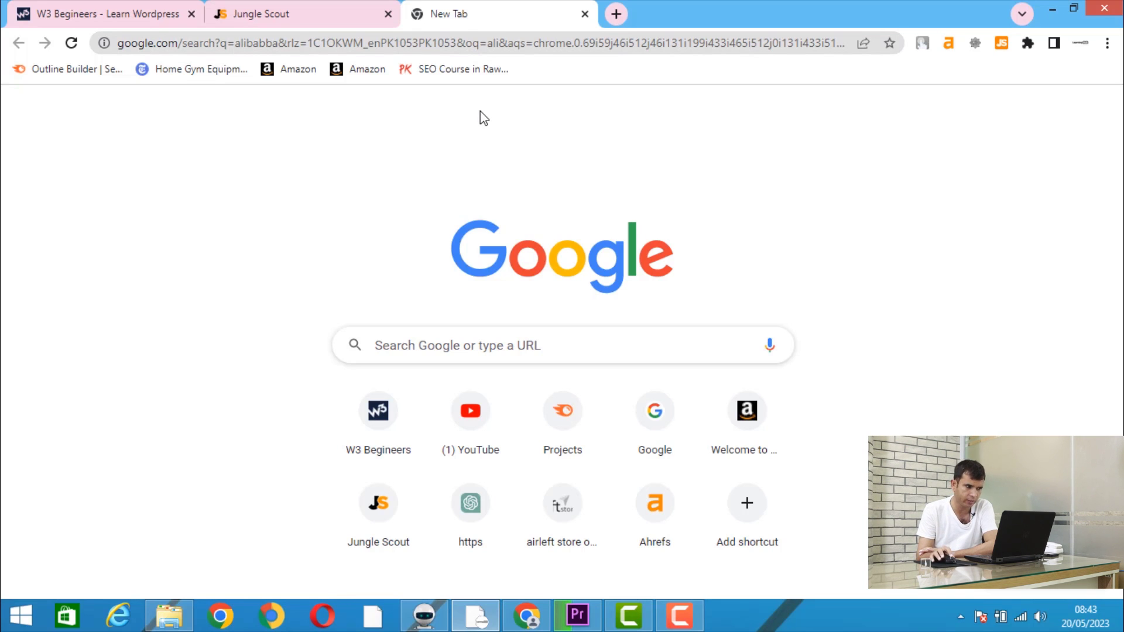
- Back in Jungle Scout, calculate the cap's FBA profit with a product cost of $5 and again with $8
left_click(336, 7)
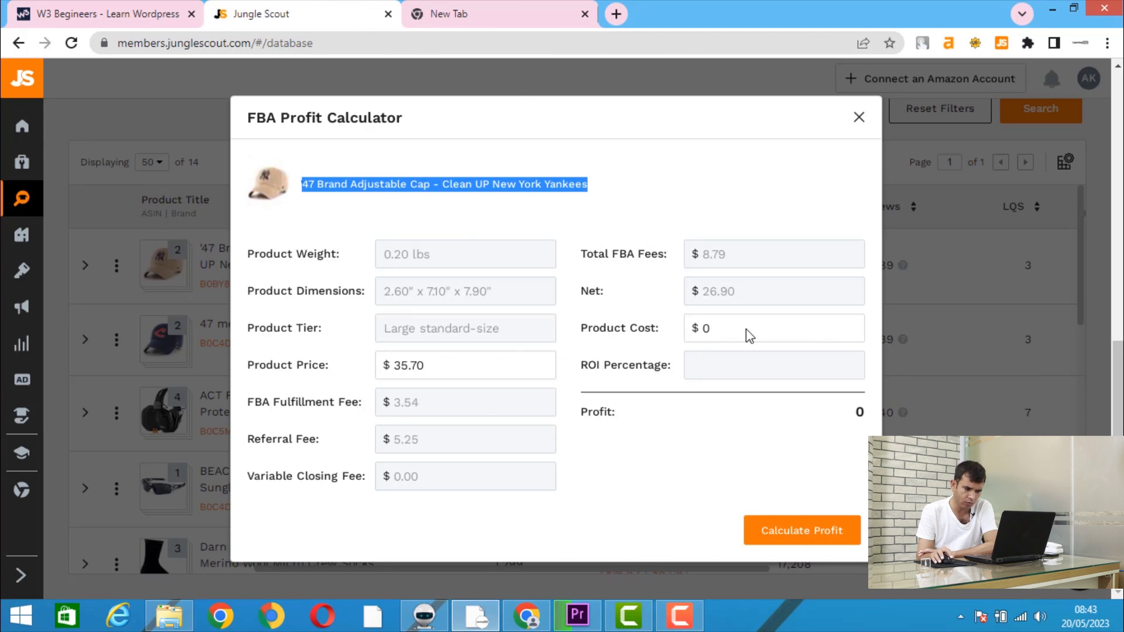
left_click(705, 329)
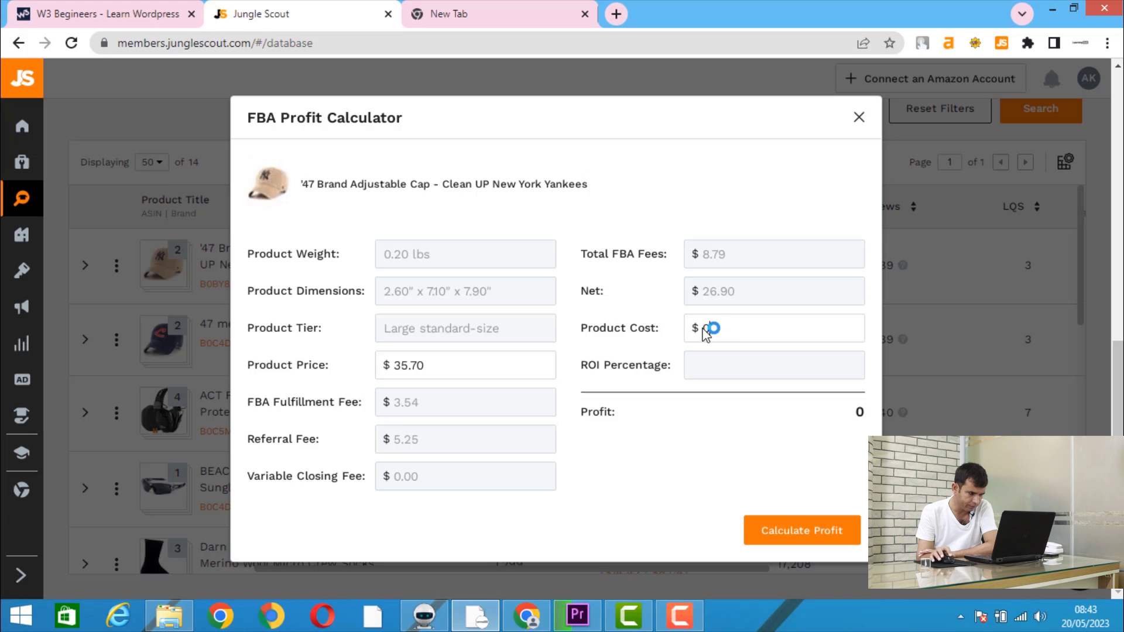
double_click(708, 329)
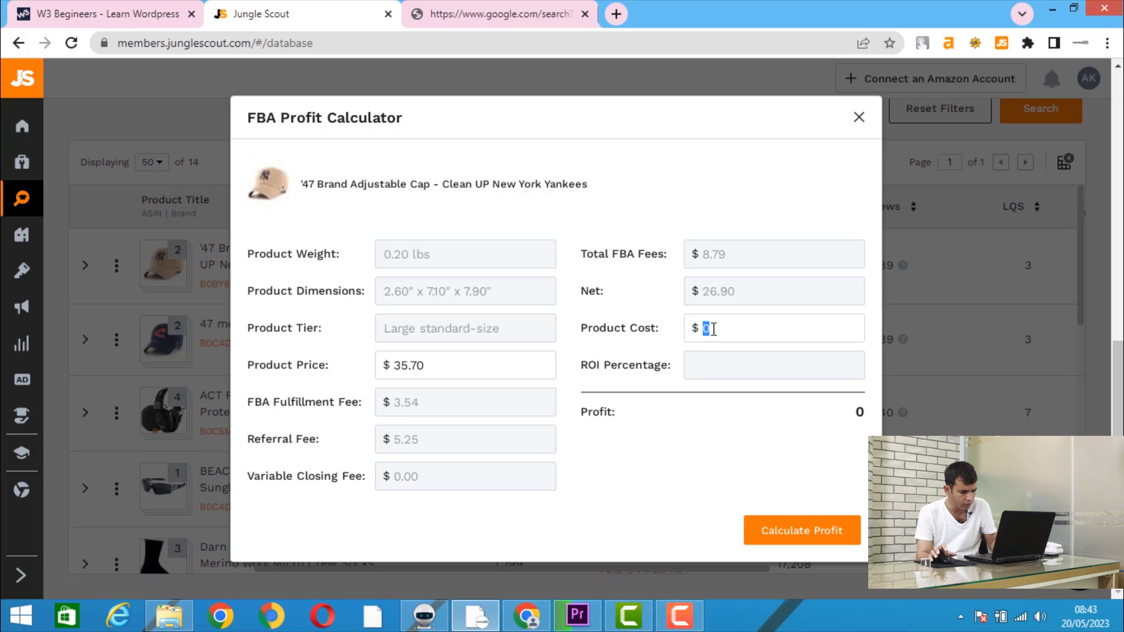
type("2")
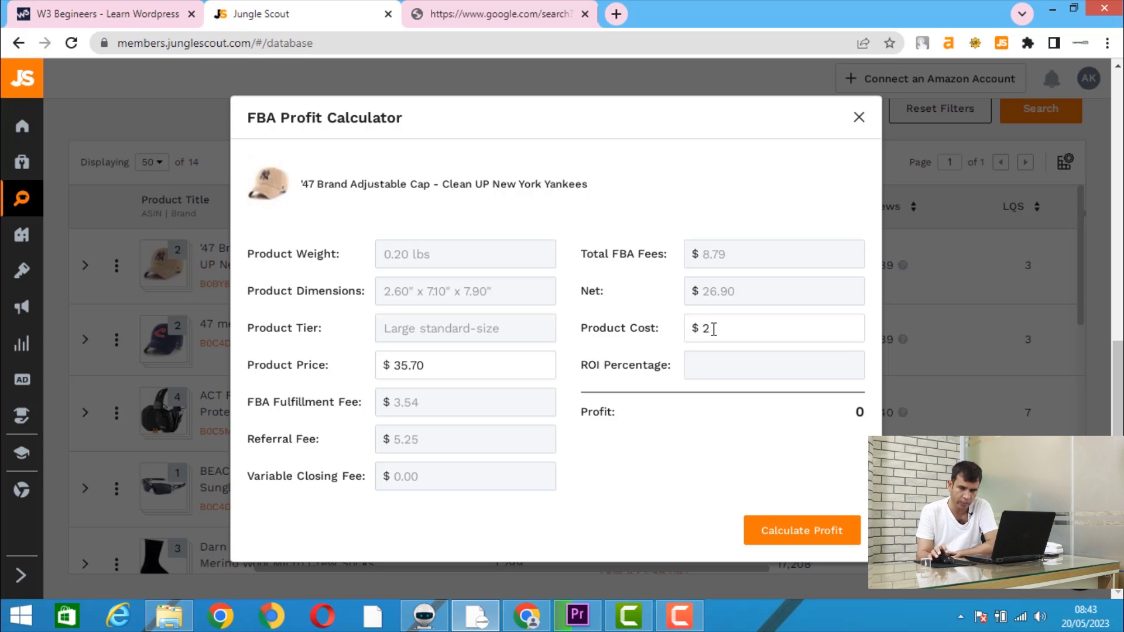
key("BackSpace")
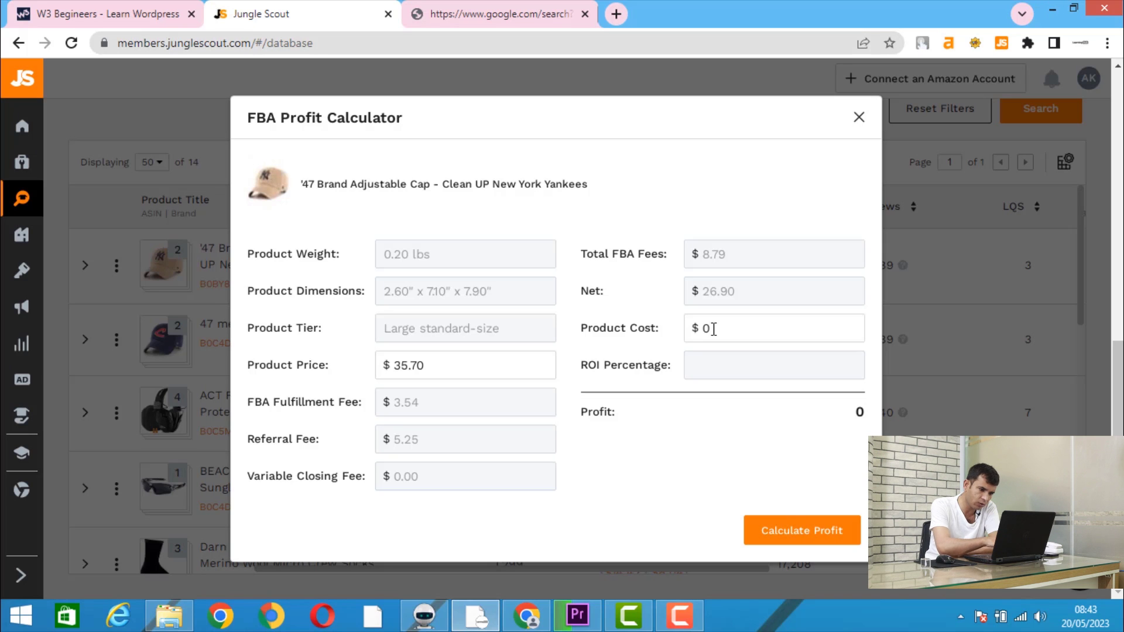
type("5")
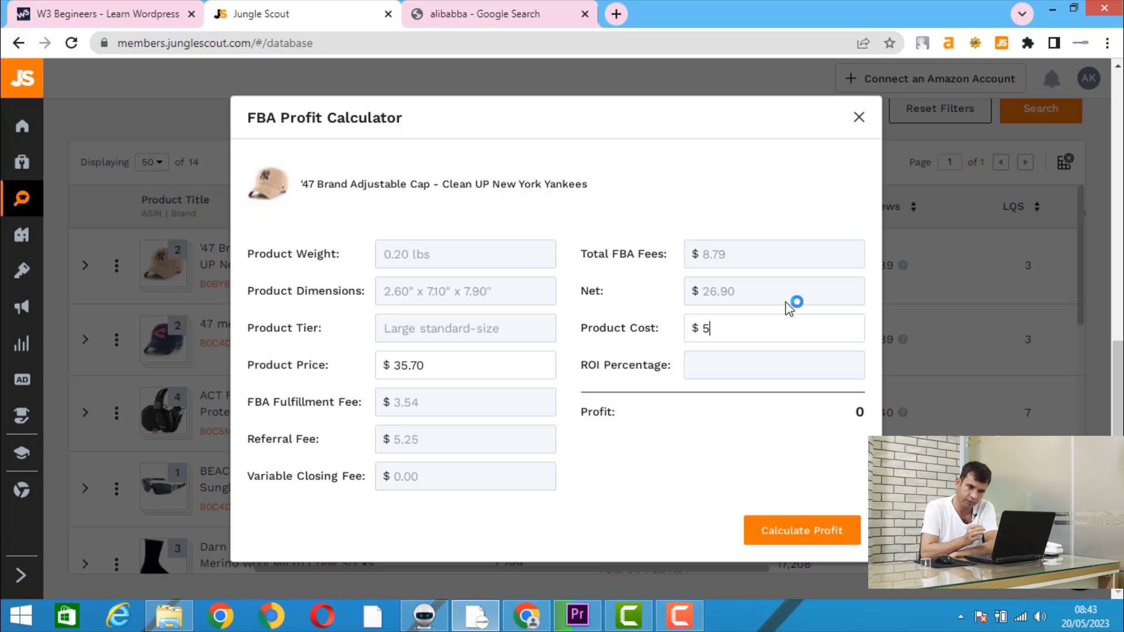
left_click(794, 533)
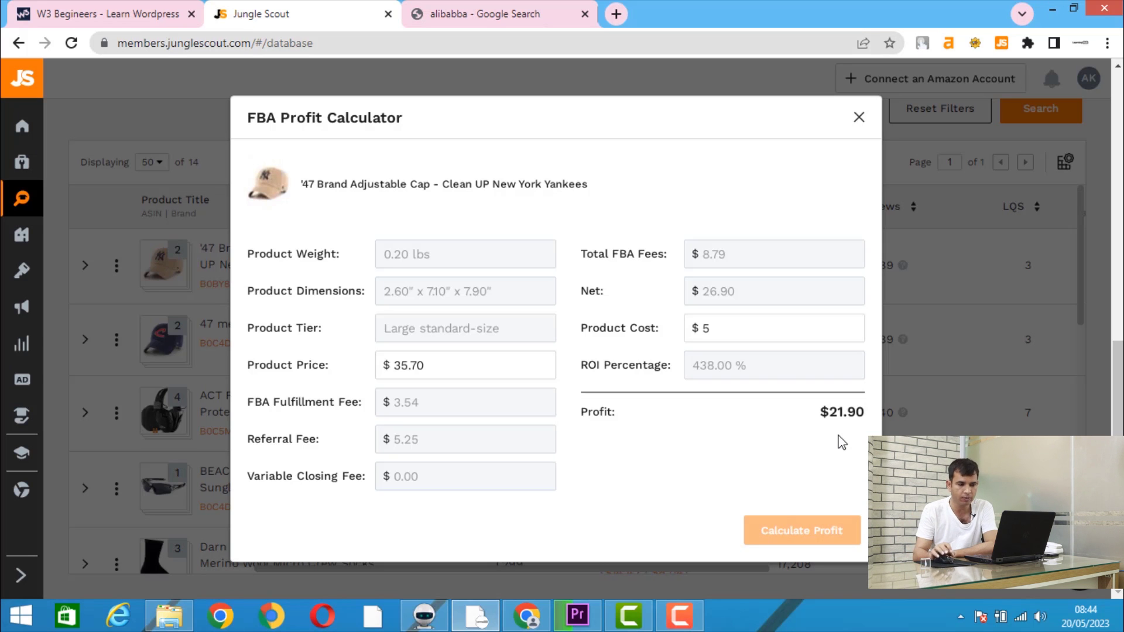
left_click_drag(703, 329, 750, 337)
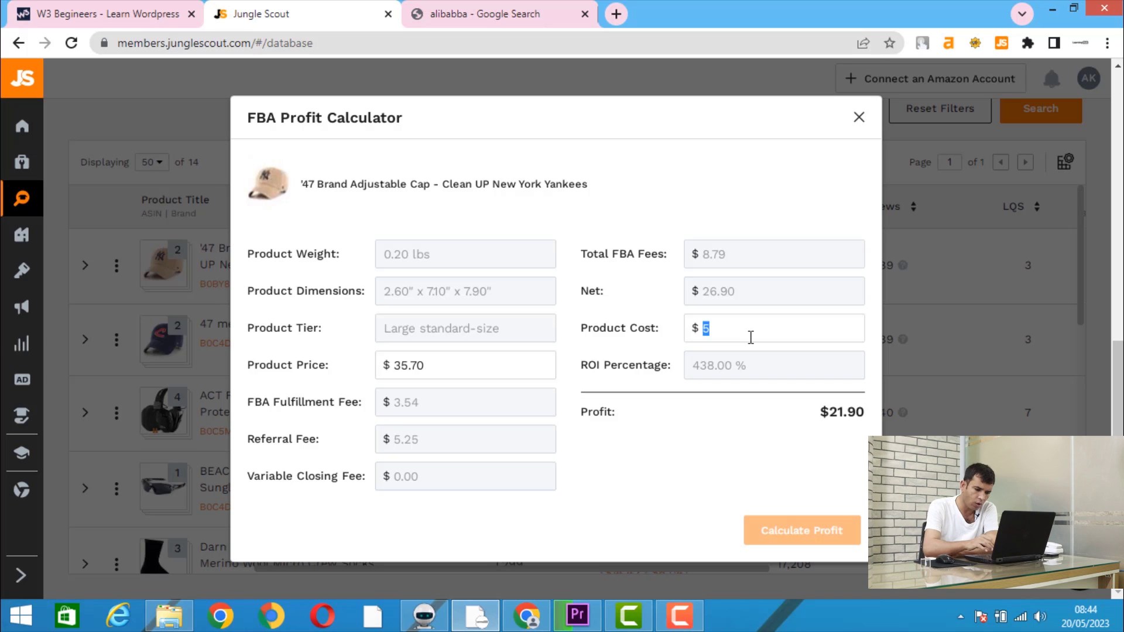
type("8")
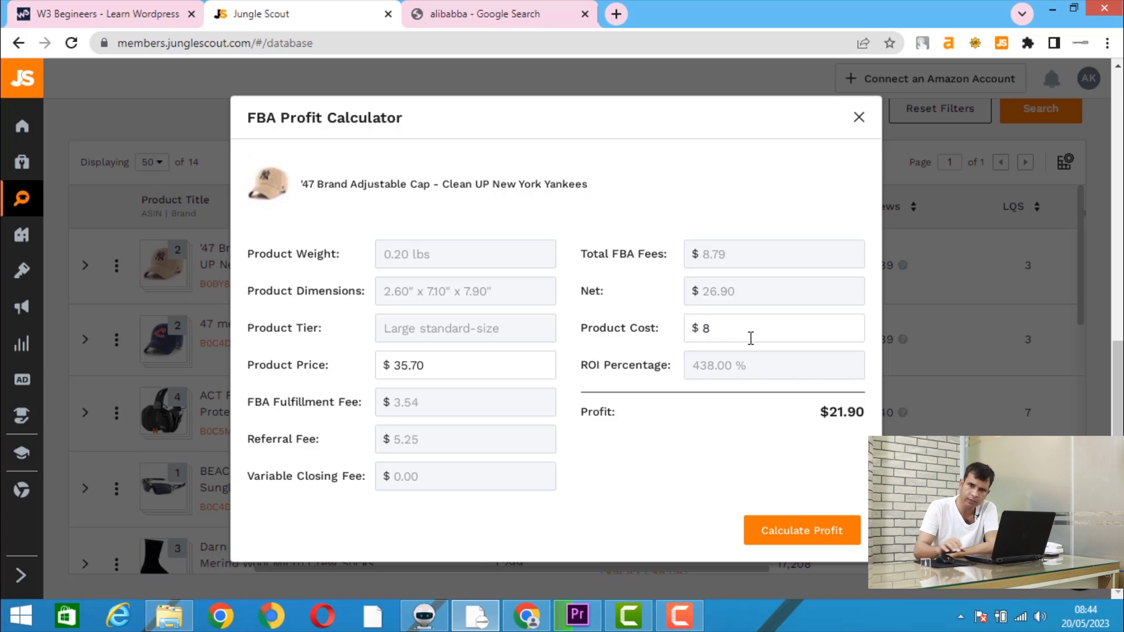
left_click(779, 532)
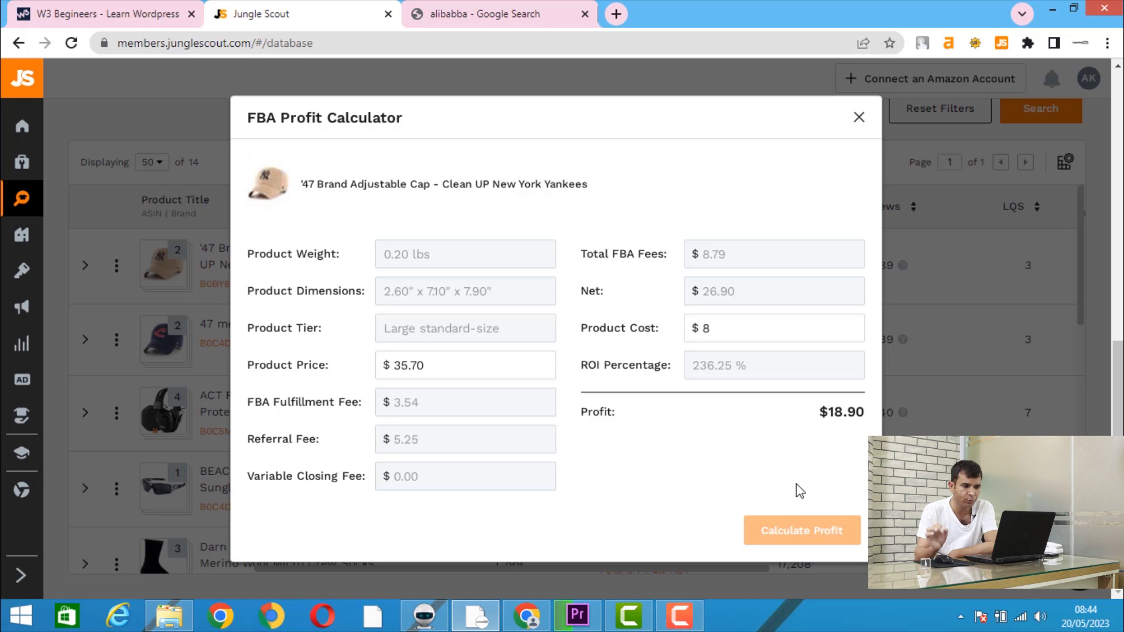
- Open Google's calculator in a new browser tab by searching for calculator
left_click(616, 14)
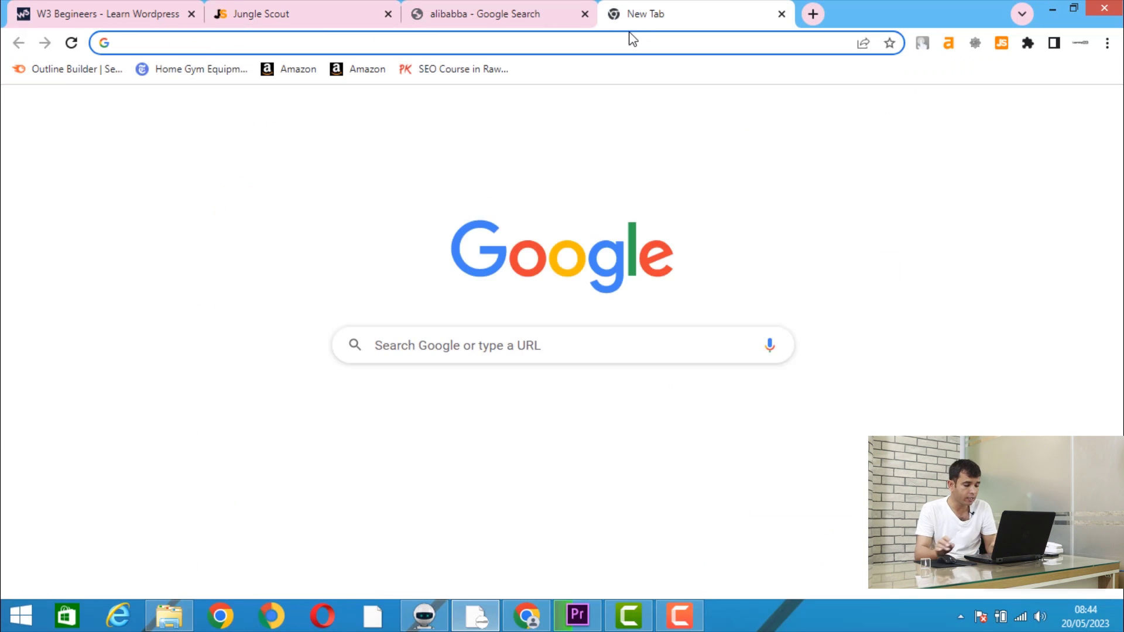
type("cal")
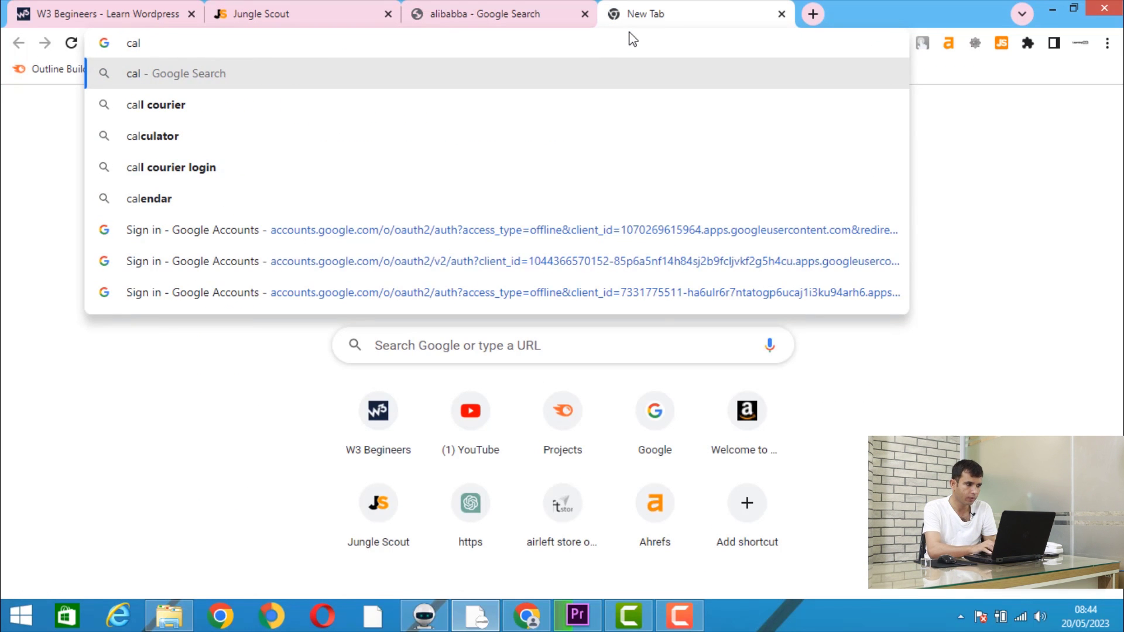
key("Down")
key("Down")
key("Return")
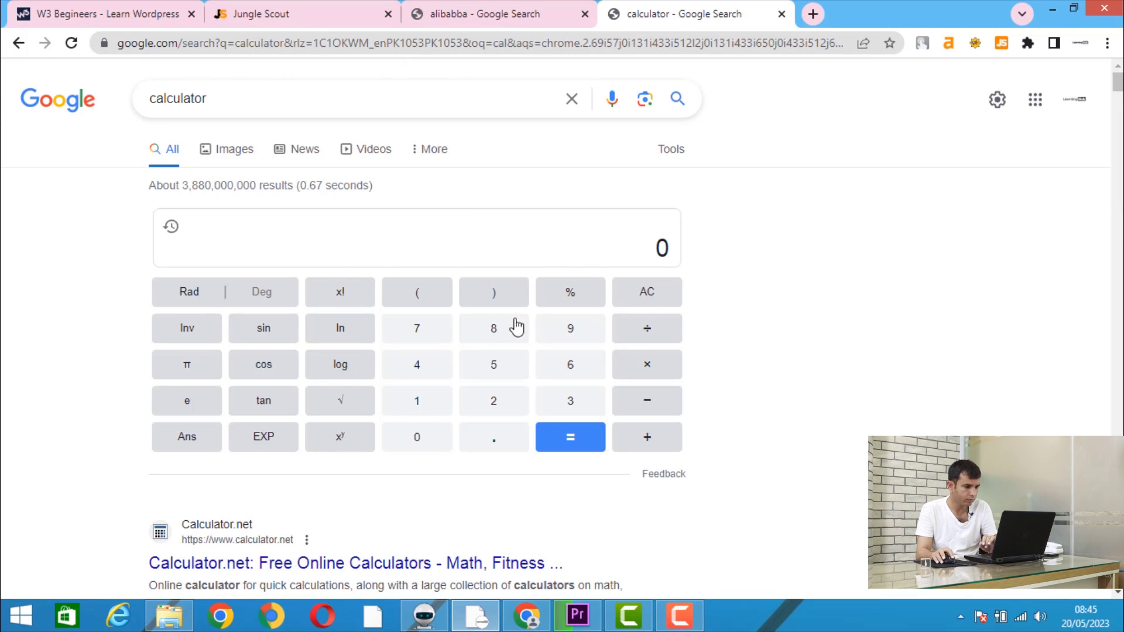
- Calculate 18 × 20 for the total profit on several units
left_click(417, 412)
left_click(495, 340)
left_click(649, 371)
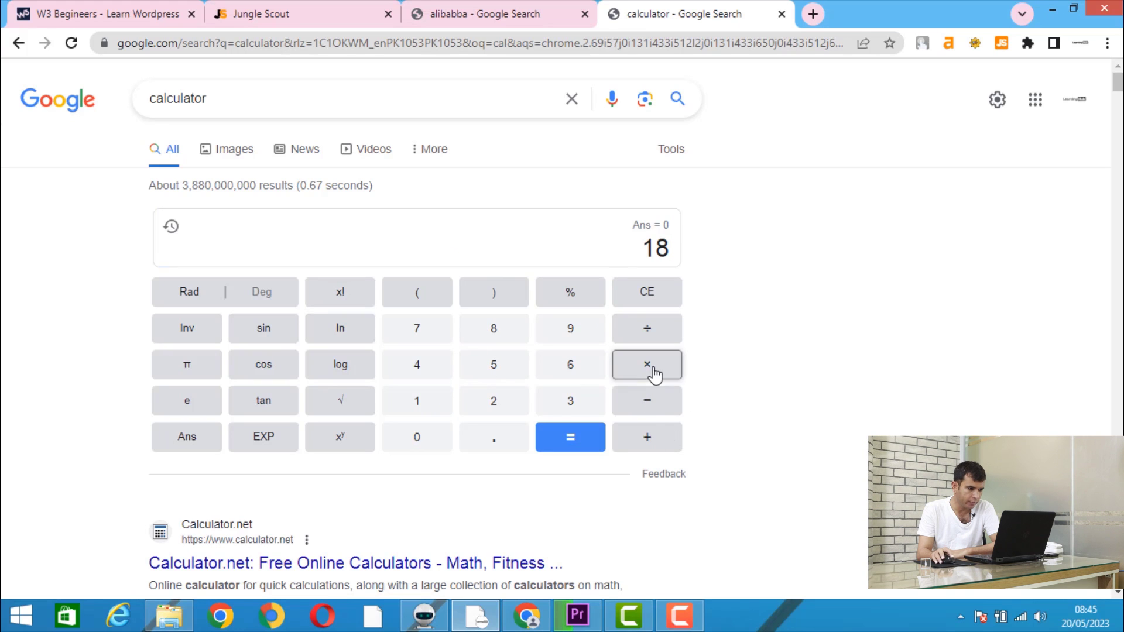
left_click(503, 404)
left_click(440, 438)
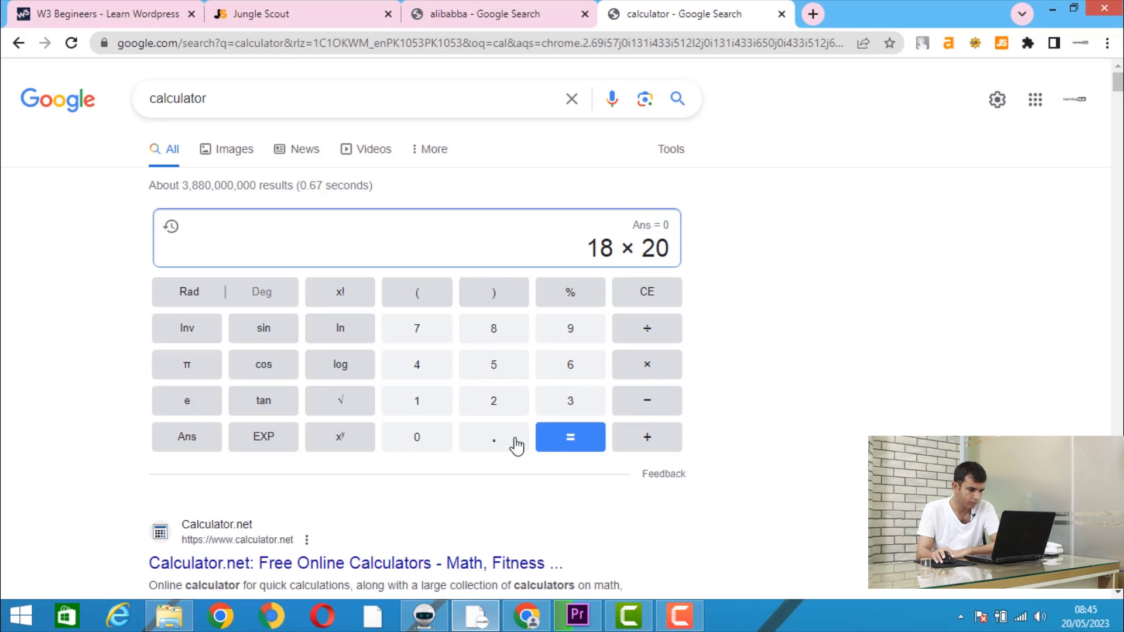
left_click(590, 441)
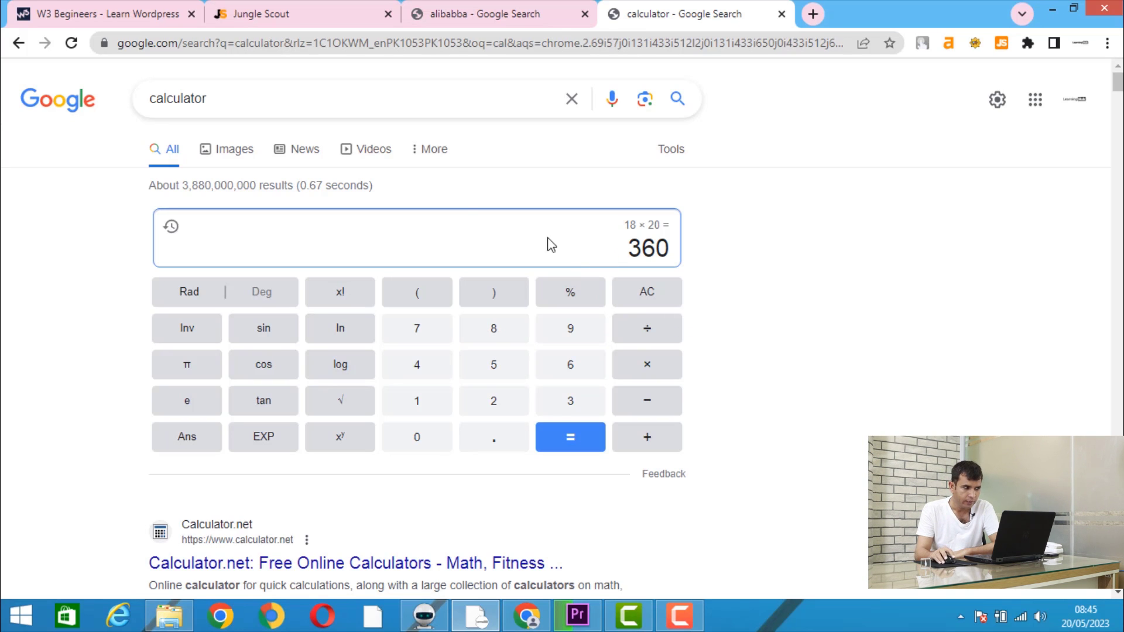
- Search Google for today dollar rate in a new tab and convert 360 United States Dollars to Pakistani Rupees
left_click(813, 14)
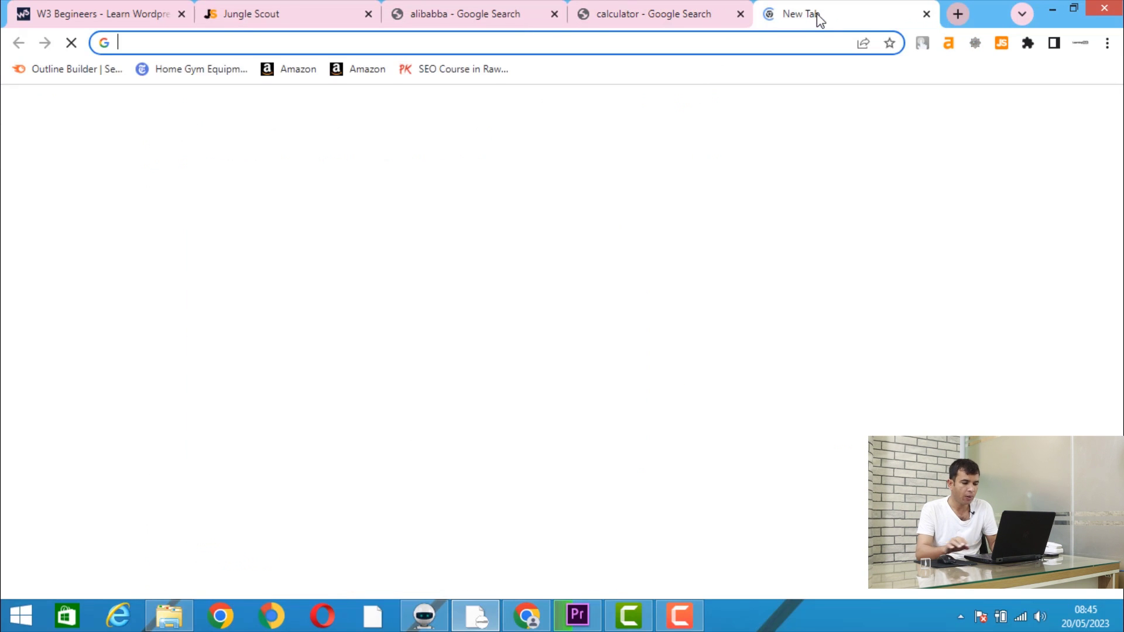
type("today dollar rate")
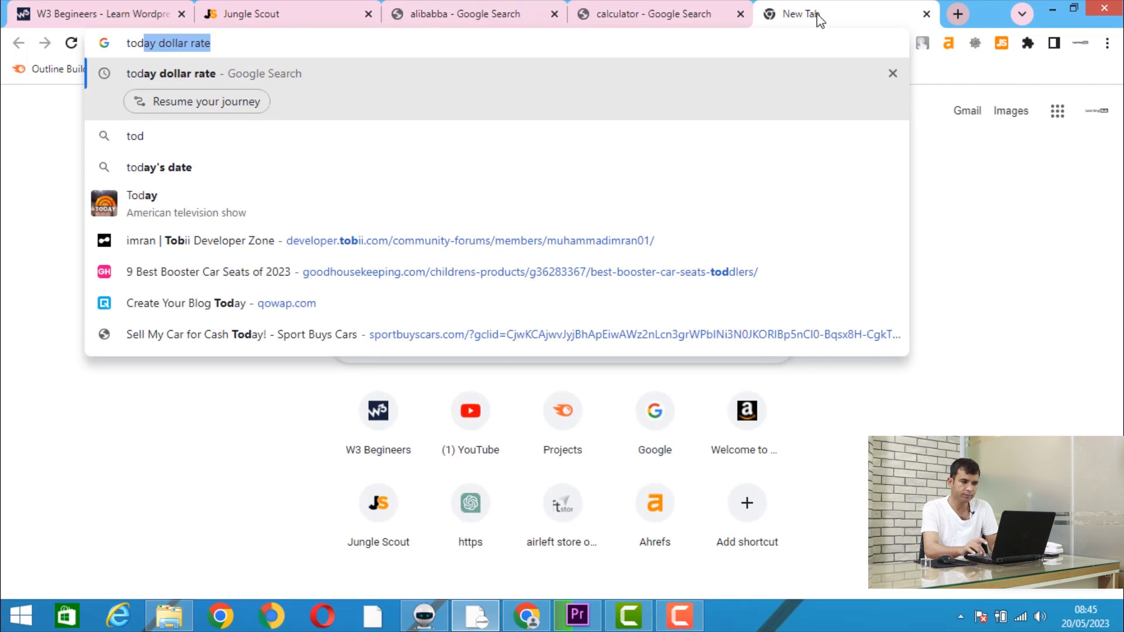
key("Return")
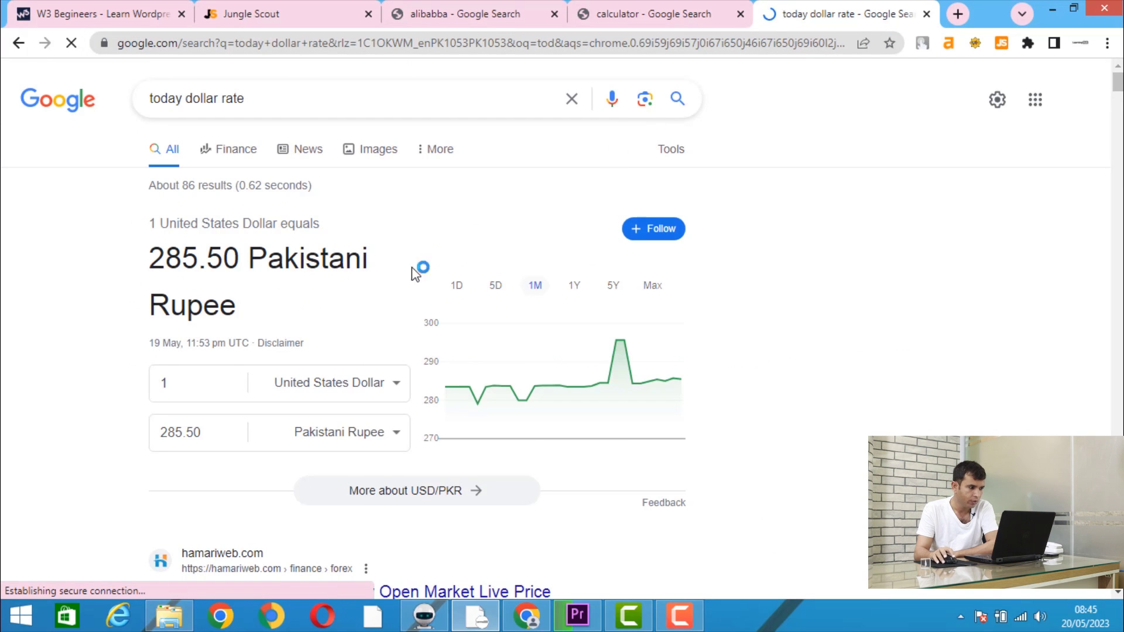
left_click(670, 7)
left_click(831, 13)
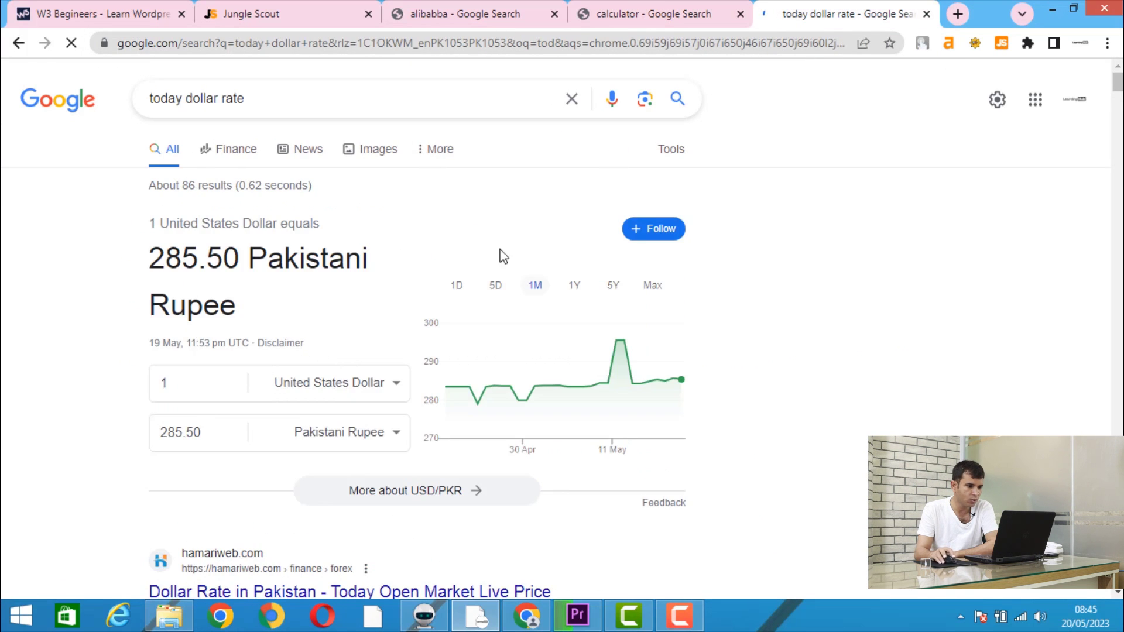
left_click(177, 388)
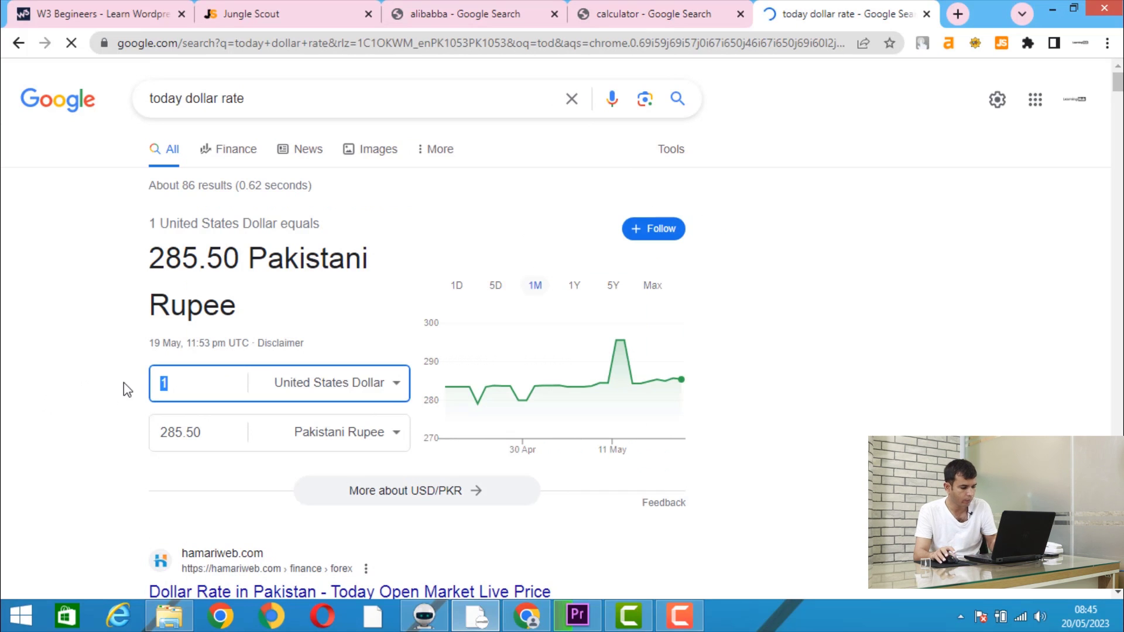
type("360")
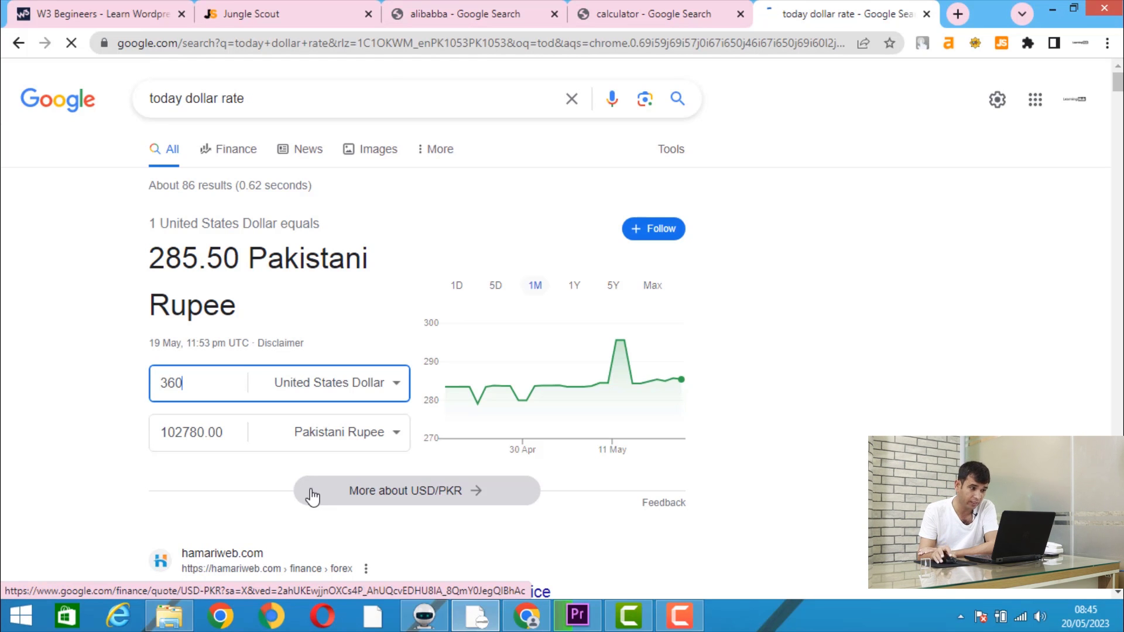
- Review the multiplication result, the rupee conversion and the cap's product cost and profit across their browser tabs
left_click(634, 7)
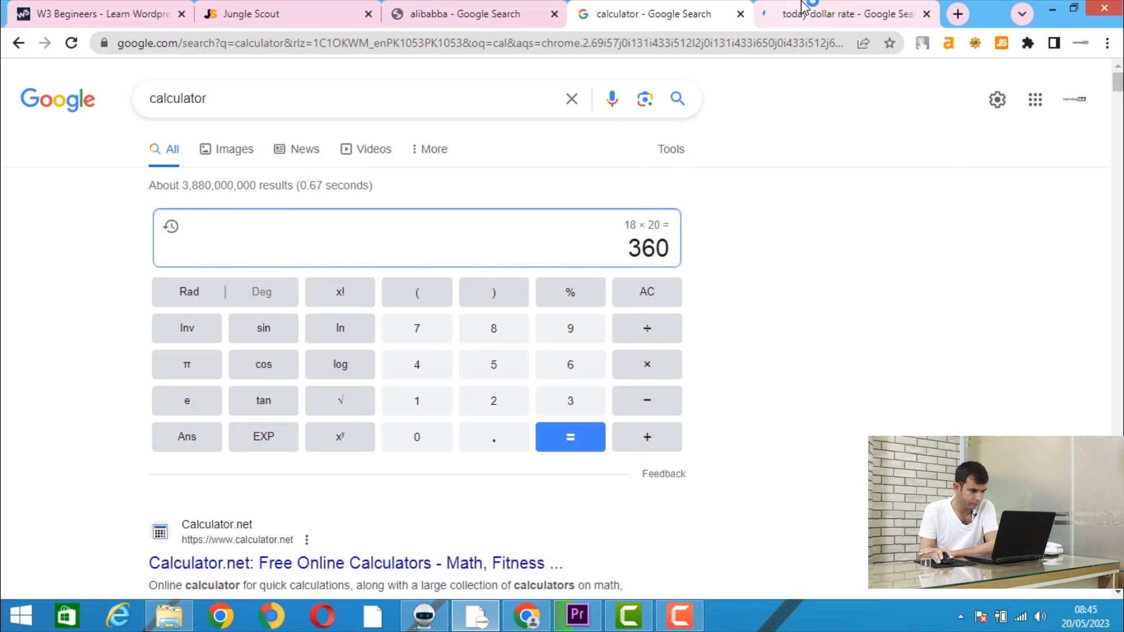
left_click(621, 237)
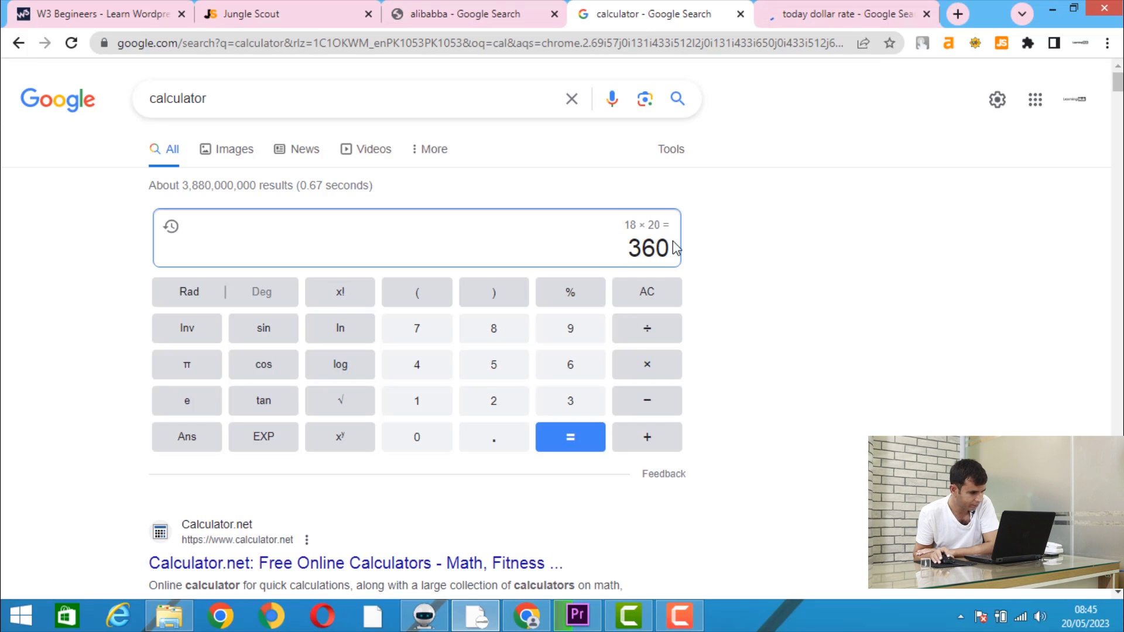
left_click(827, 7)
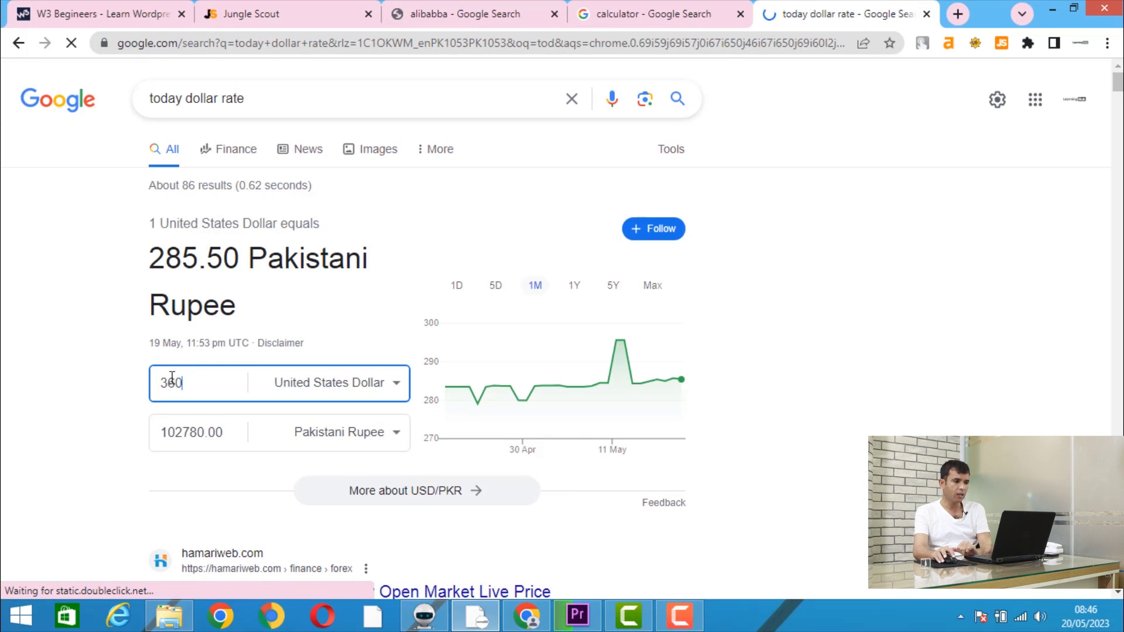
left_click(611, 15)
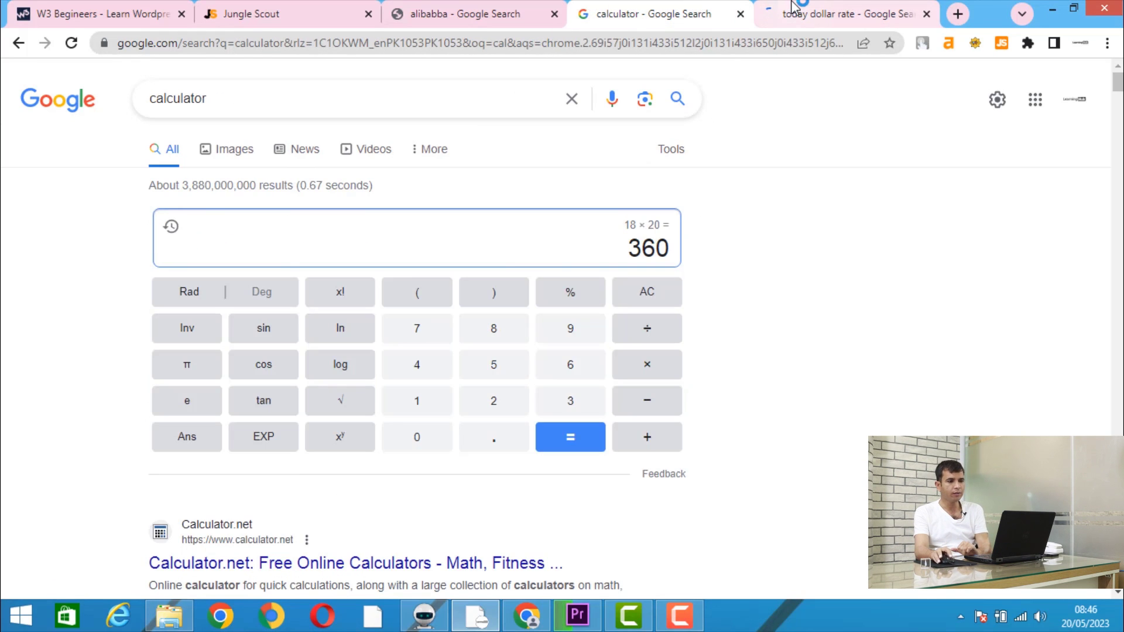
left_click(246, 14)
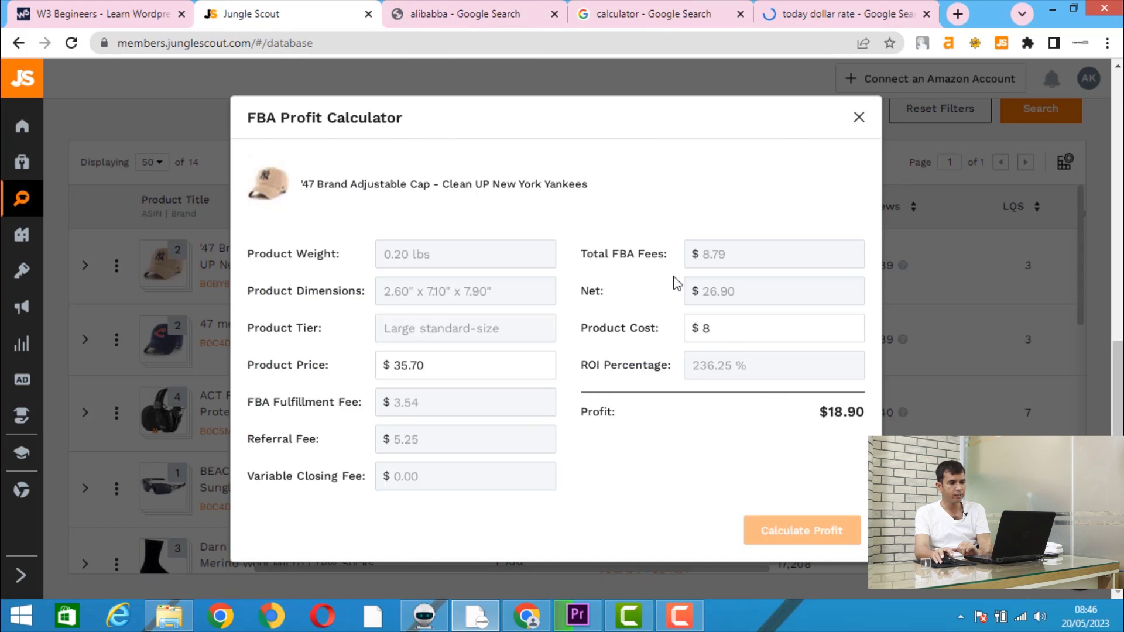
left_click_drag(732, 327, 673, 326)
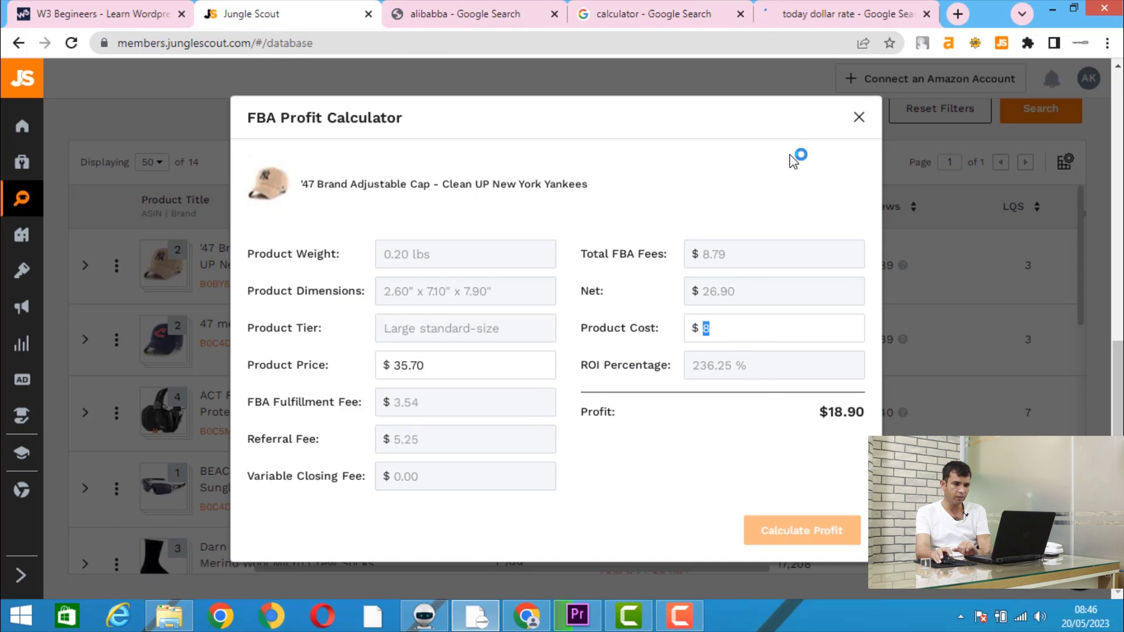
left_click(815, 7)
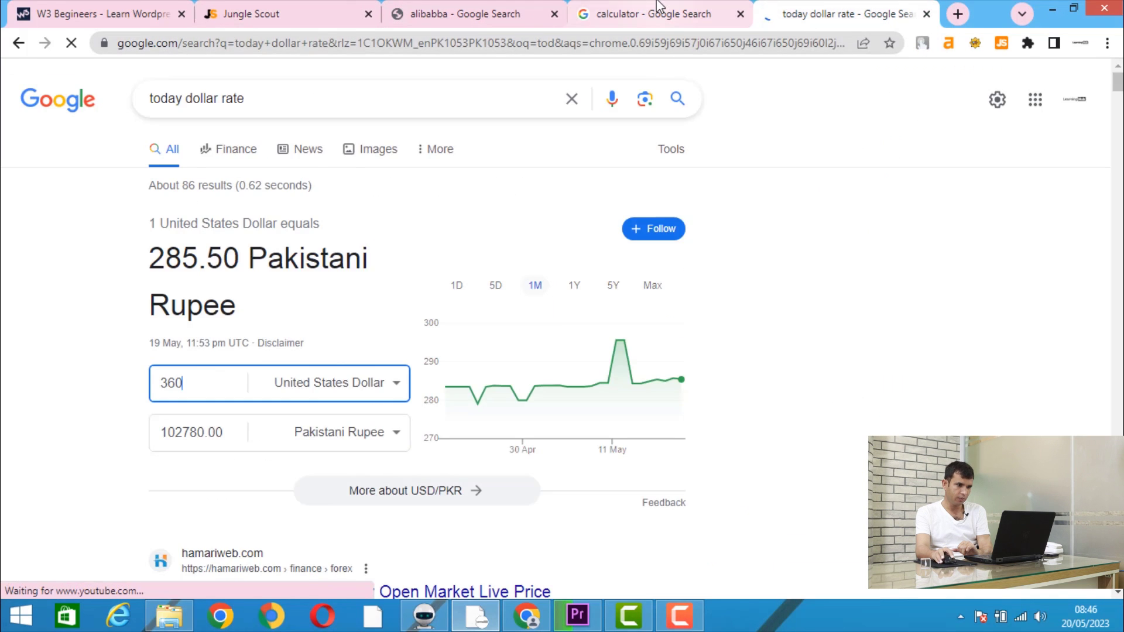
left_click(652, 14)
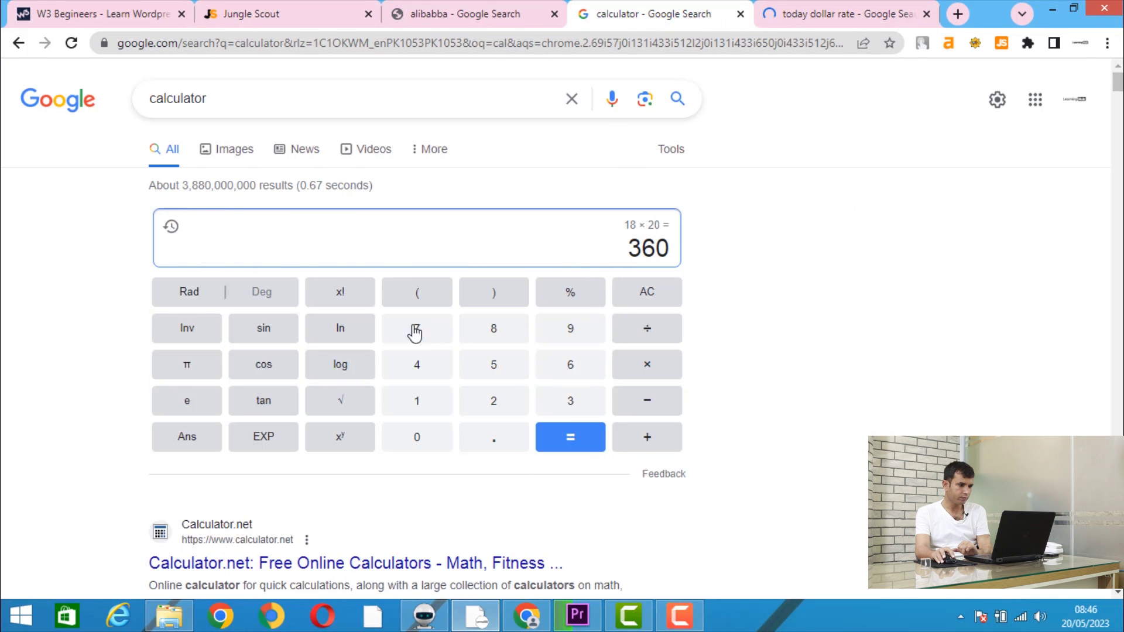